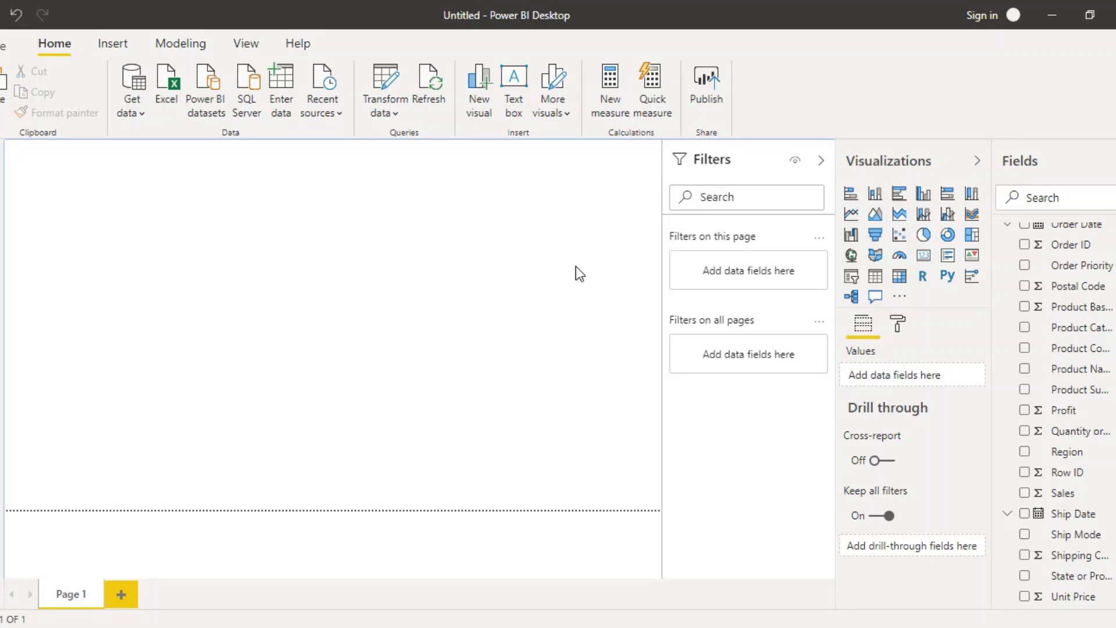
# - Collapse the Filters pane and insert a text box stretched as a thin banner across the top of the report page
pyautogui.click(819, 162)
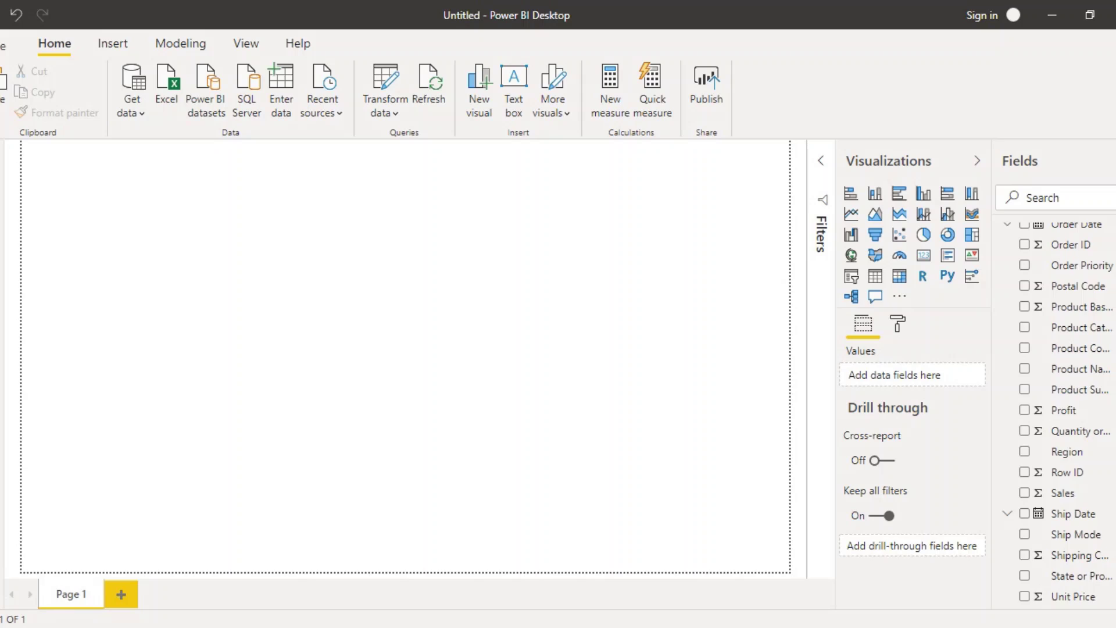
pyautogui.scroll(3, 1058, 415)
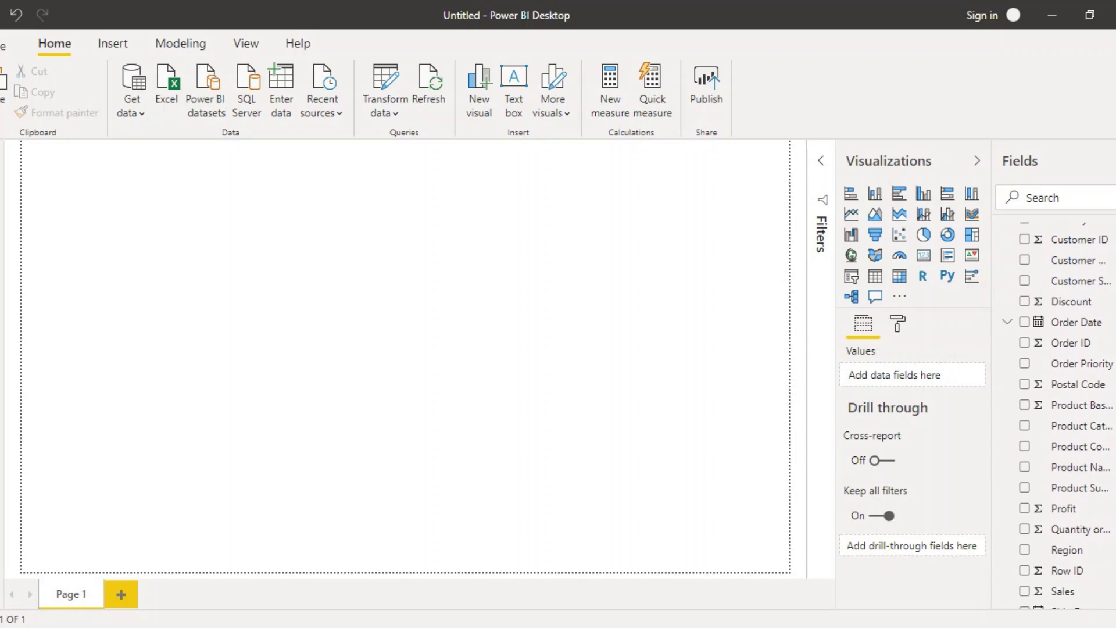
pyautogui.scroll(-1, 1058, 415)
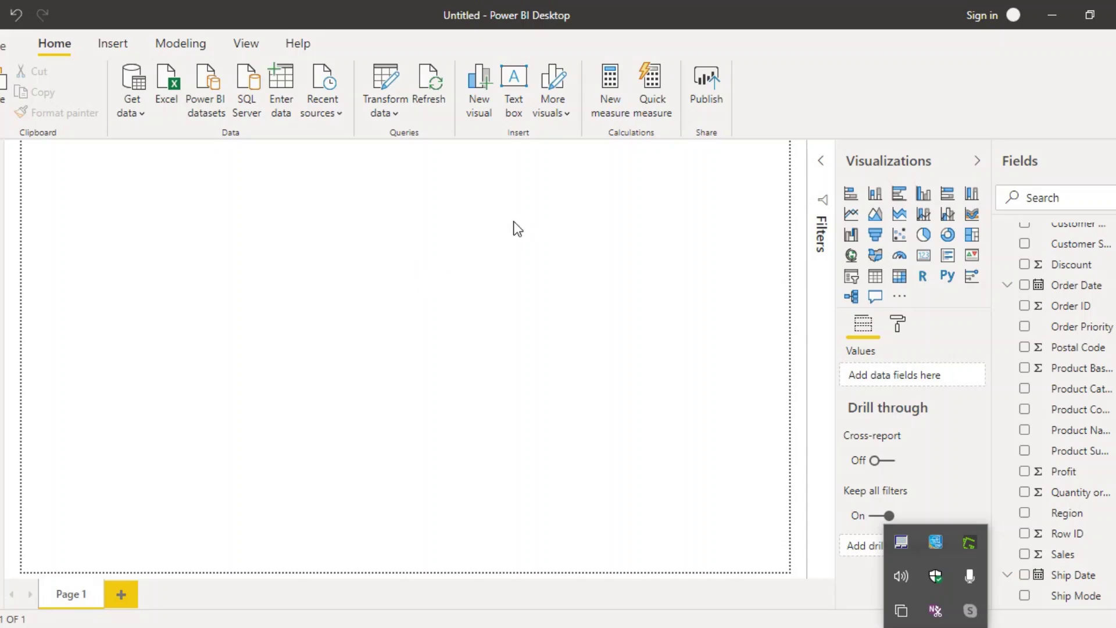
pyautogui.click(511, 105)
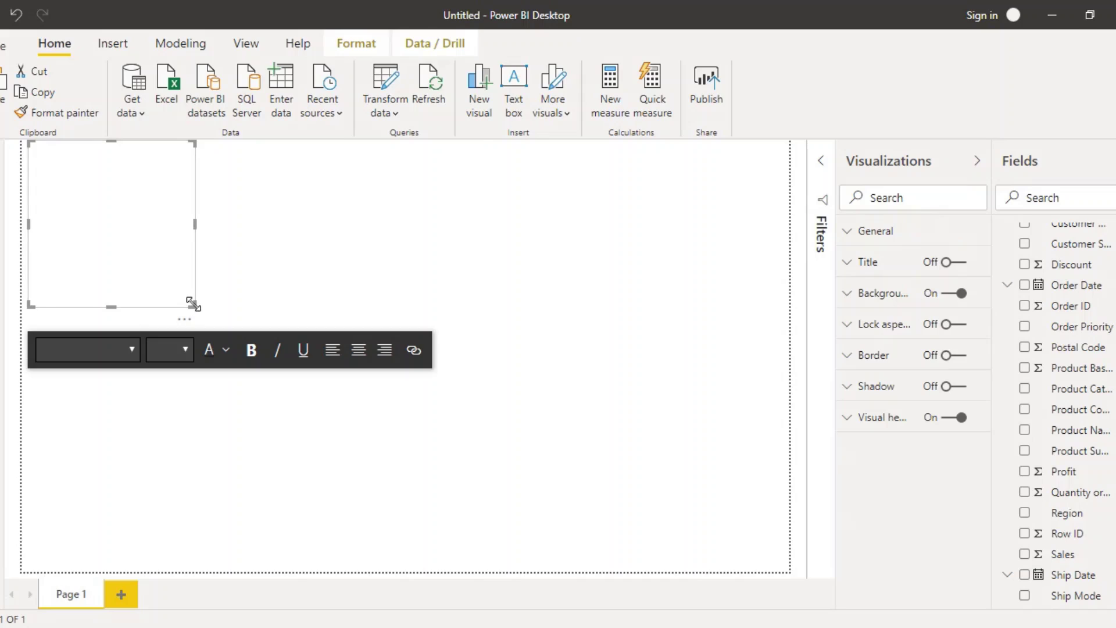
pyautogui.moveTo(193, 304); pyautogui.dragTo(776, 176)
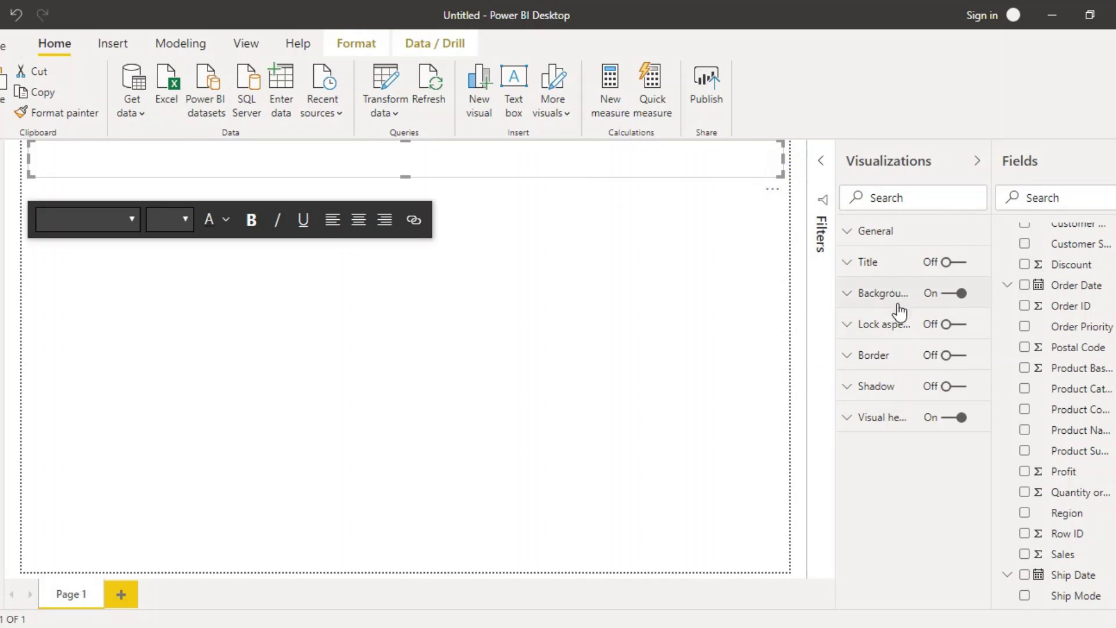
# - Turn on the text box's title and set its text to "Sample Report"
pyautogui.click(946, 262)
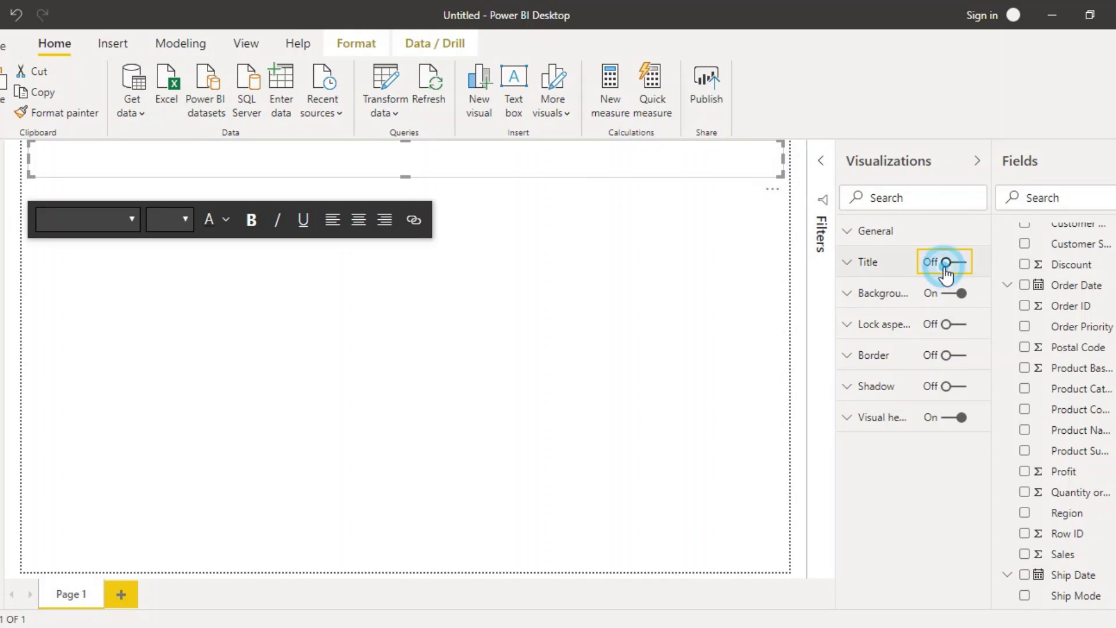
pyautogui.click(869, 262)
pyautogui.click(896, 315)
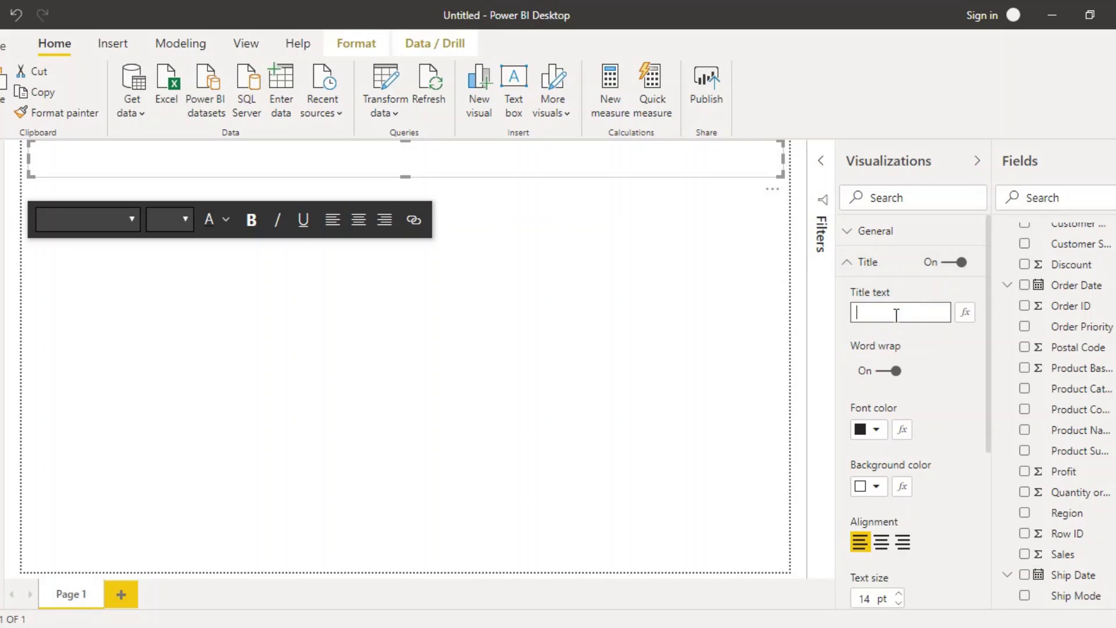
pyautogui.write('Sample Report')
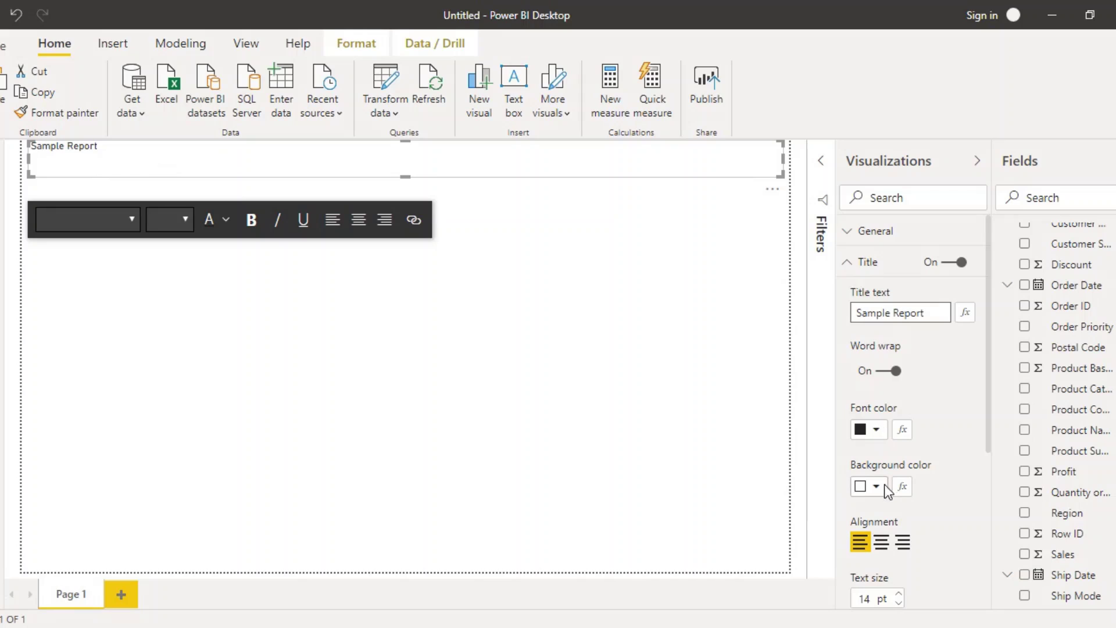
# - Center the report title and set its text size to 32 pt
pyautogui.click(881, 542)
pyautogui.click(881, 543)
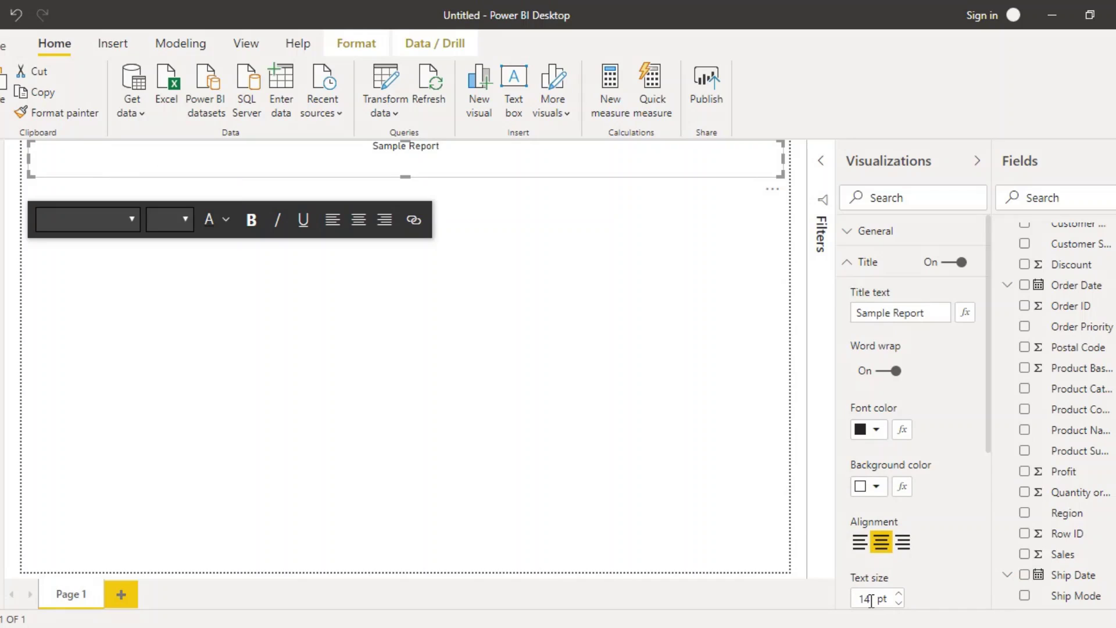
pyautogui.doubleClick(869, 599)
pyautogui.press('BackSpace')
pyautogui.write('32')
pyautogui.press('Return')
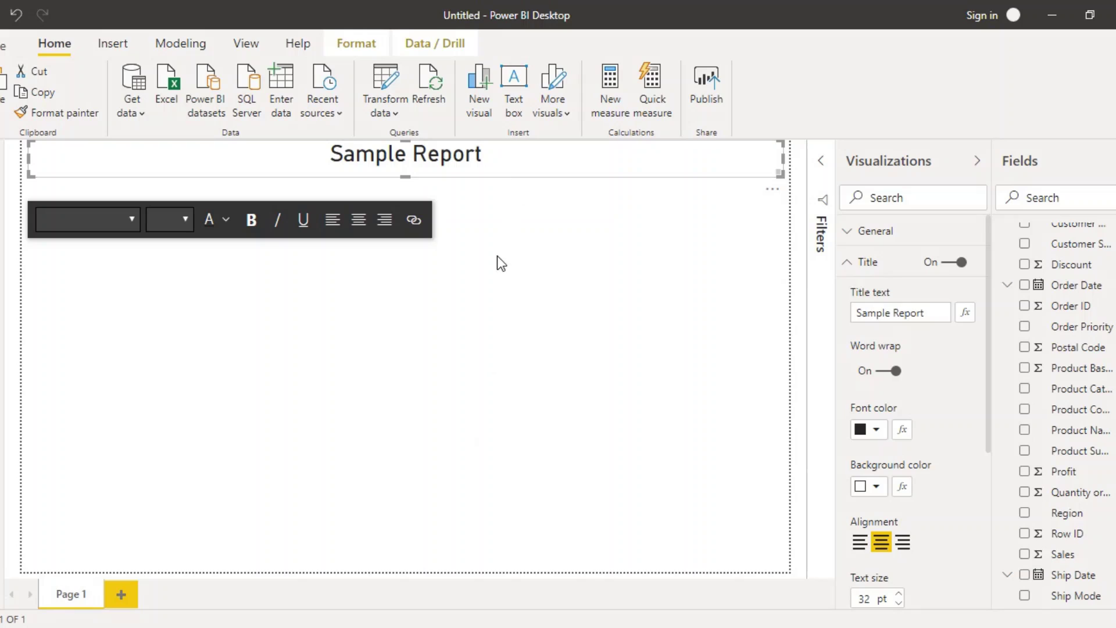
pyautogui.click(473, 292)
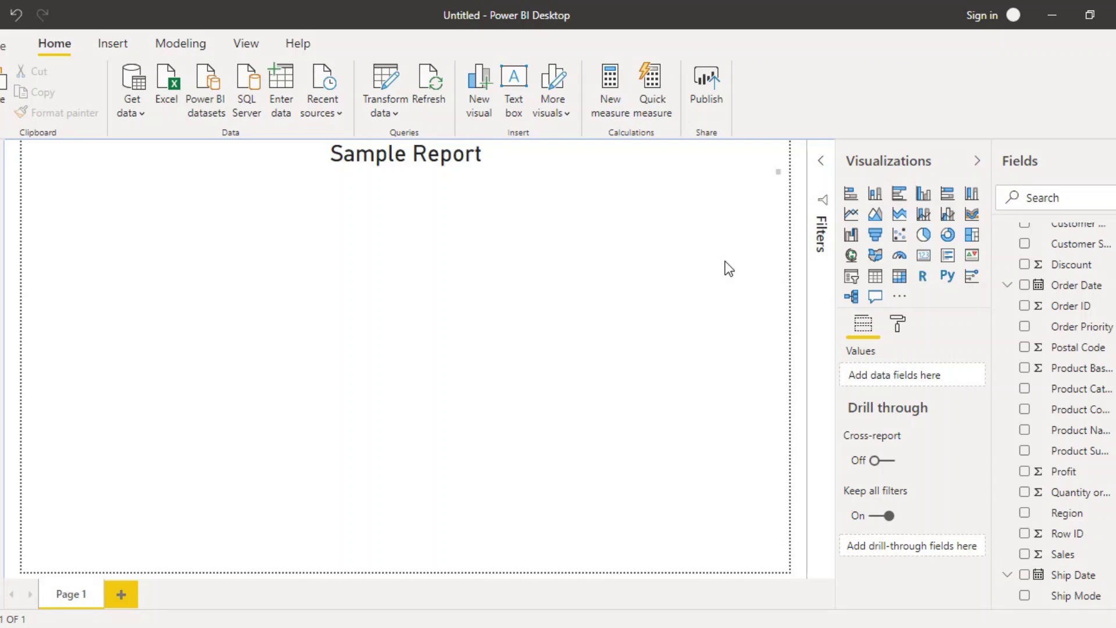
# - Add a donut chart and shrink it to a small square at the left edge of the page
pyautogui.click(948, 236)
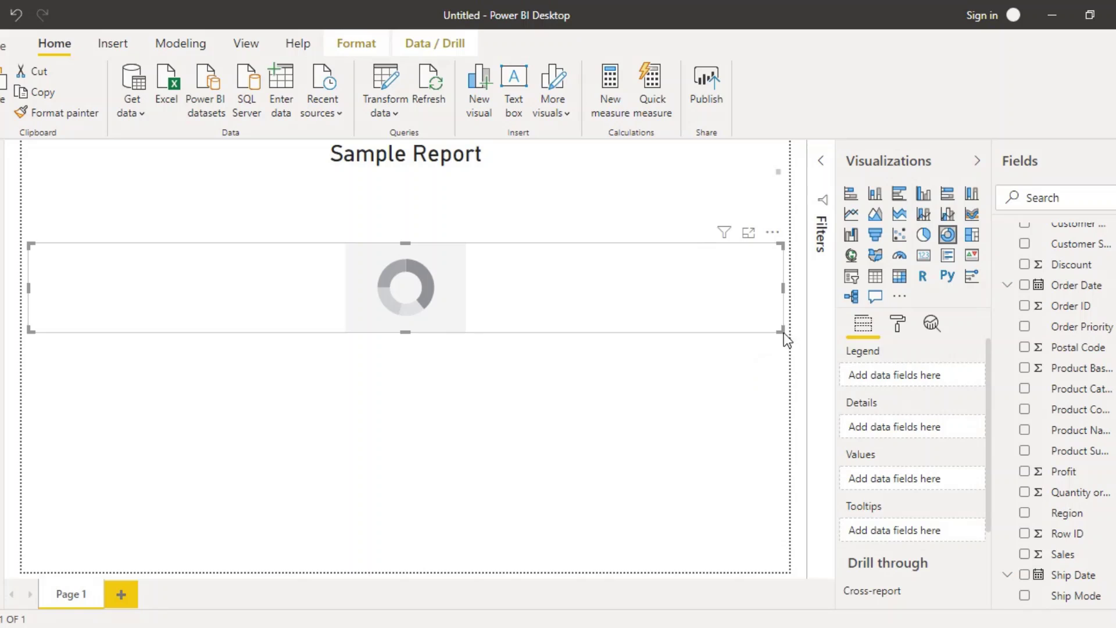
pyautogui.moveTo(780, 330); pyautogui.dragTo(406, 382)
pyautogui.moveTo(231, 352); pyautogui.dragTo(155, 376)
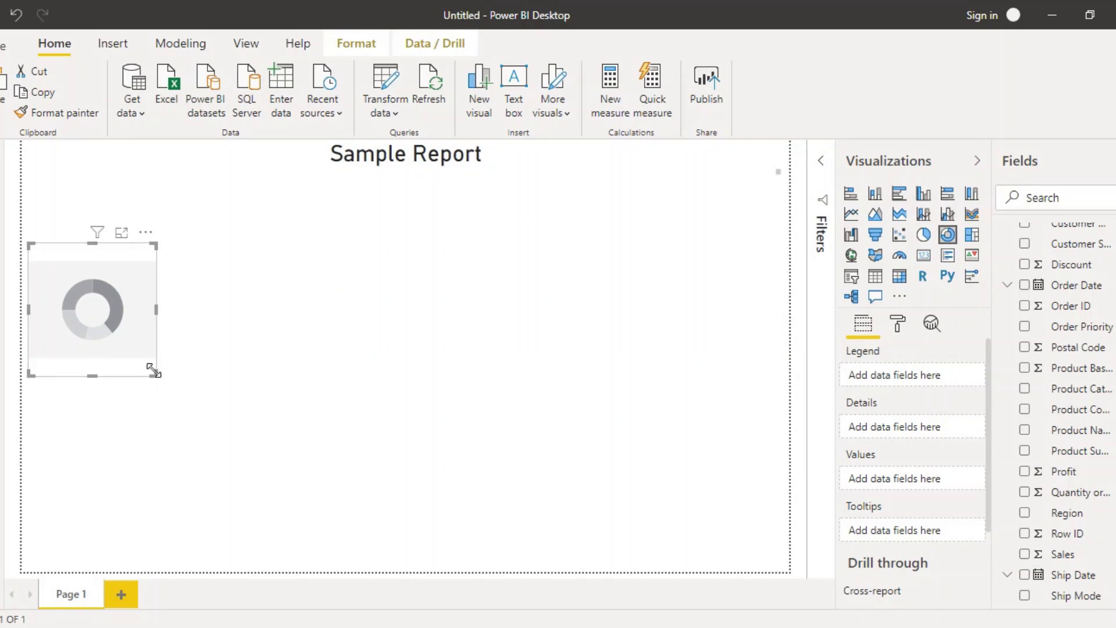
pyautogui.click(723, 372)
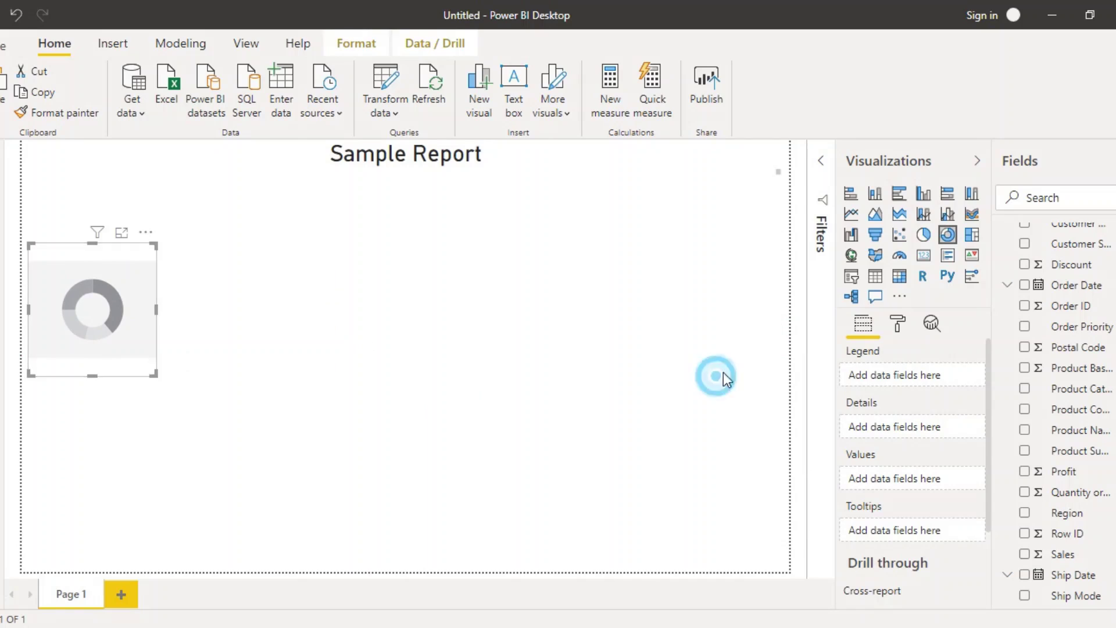
# - Assign Region as the donut chart's legend and Sales as its values, and widen the chart
pyautogui.click(1024, 513)
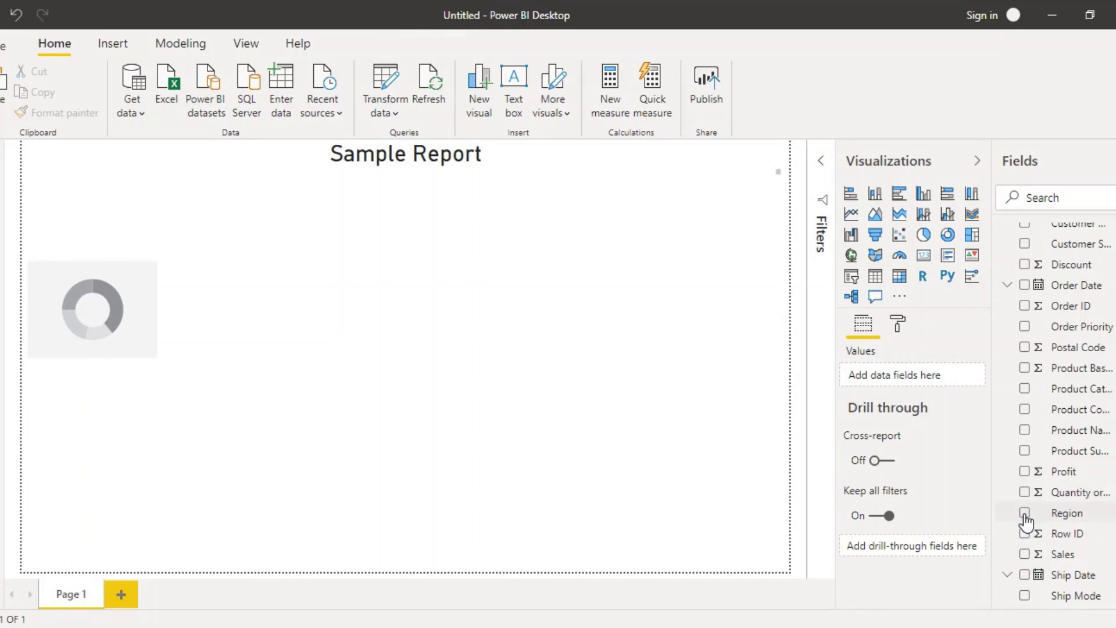
pyautogui.press('Delete')
pyautogui.click(81, 338)
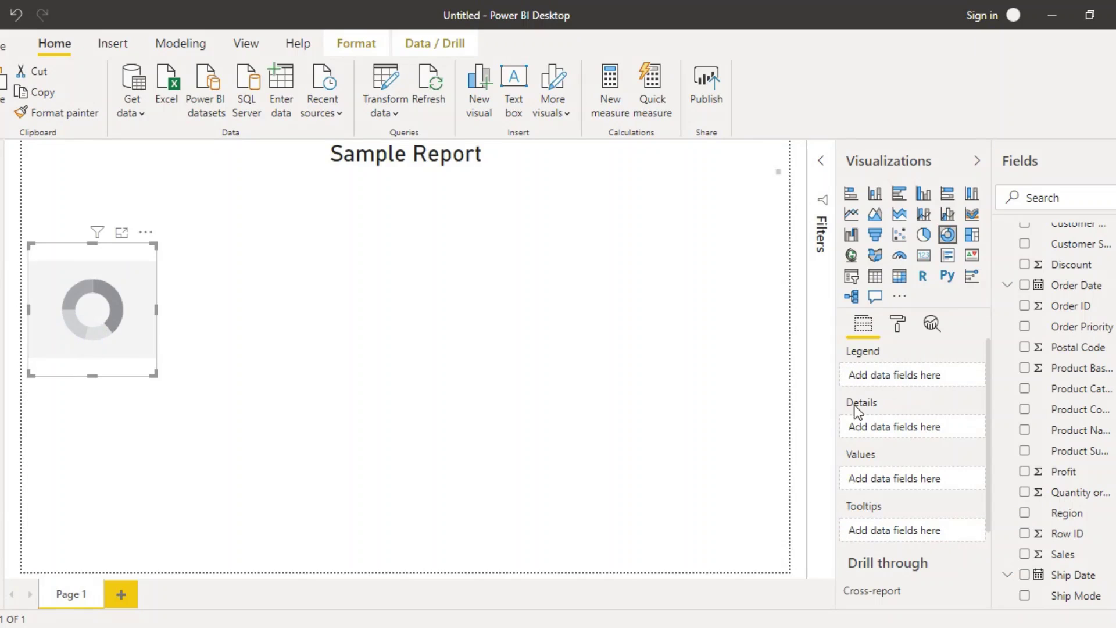
pyautogui.click(1023, 520)
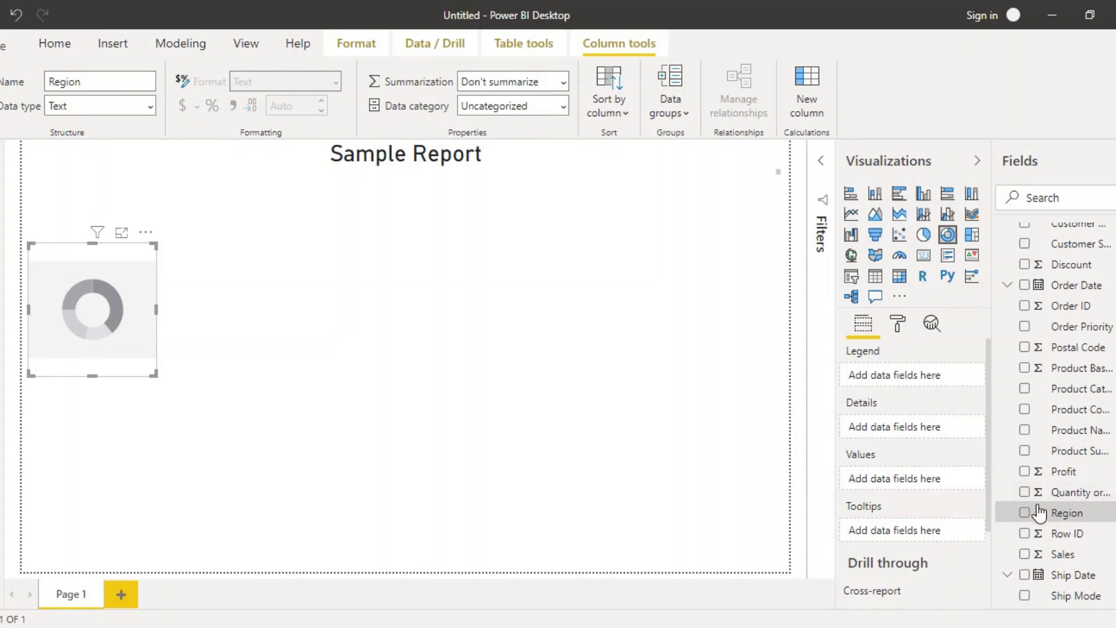
pyautogui.click(1025, 514)
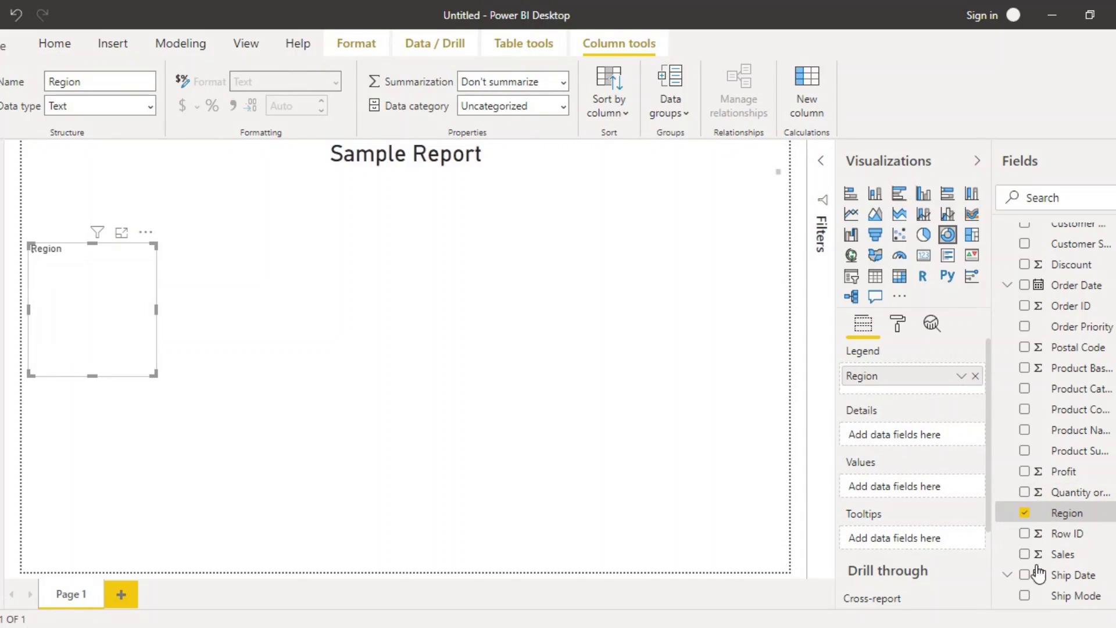
pyautogui.click(1023, 557)
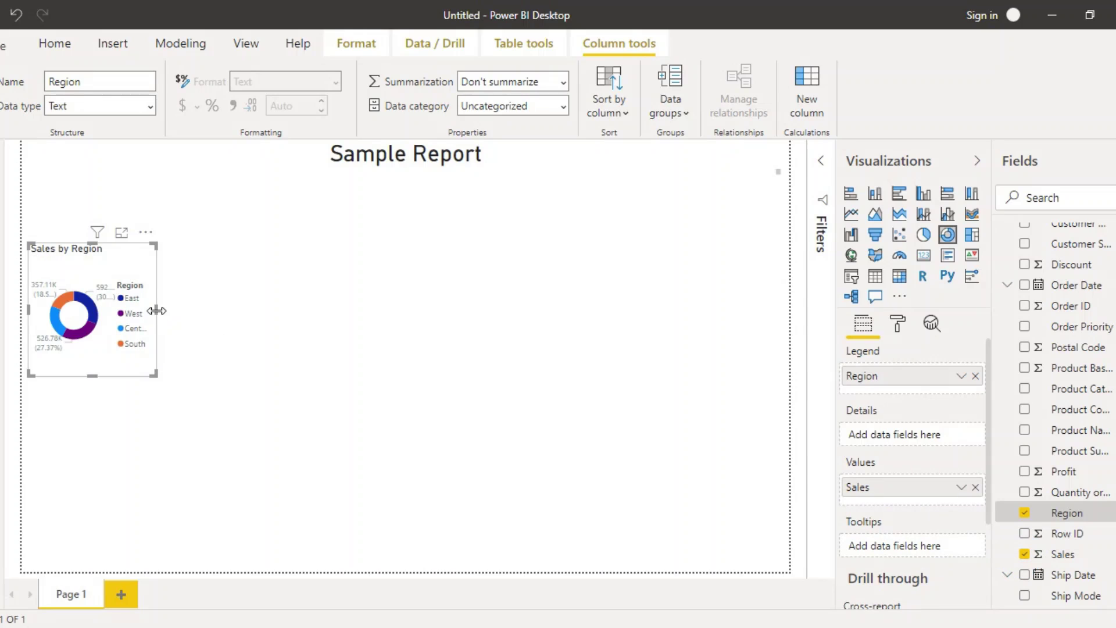
pyautogui.moveTo(156, 311); pyautogui.dragTo(256, 315)
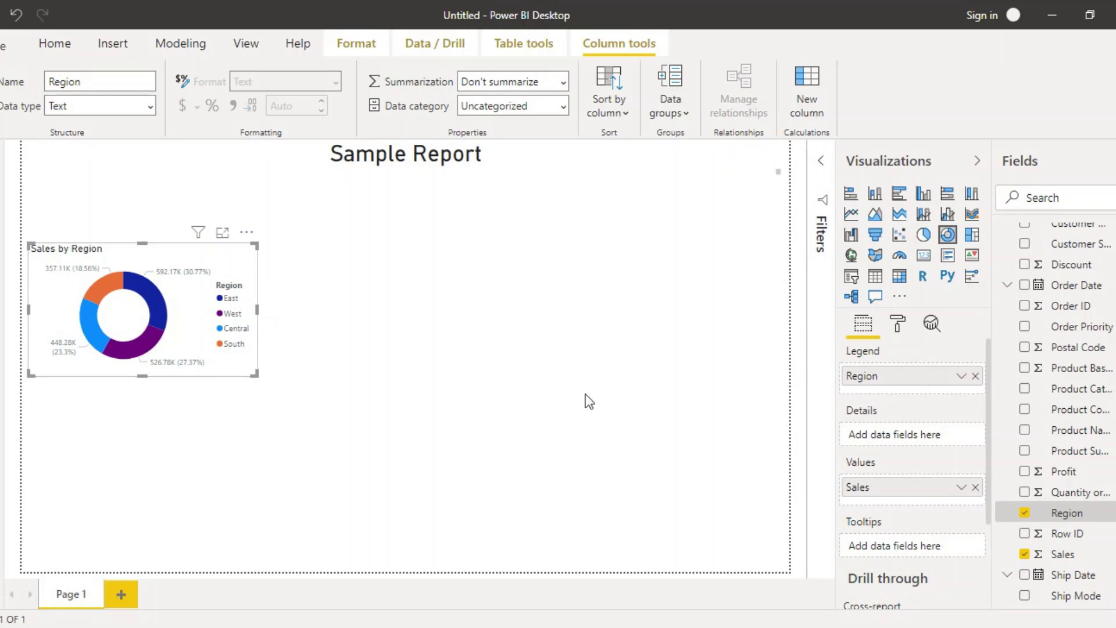
# - Turn off the donut chart's legend and set its label style to All detail labels
pyautogui.click(898, 323)
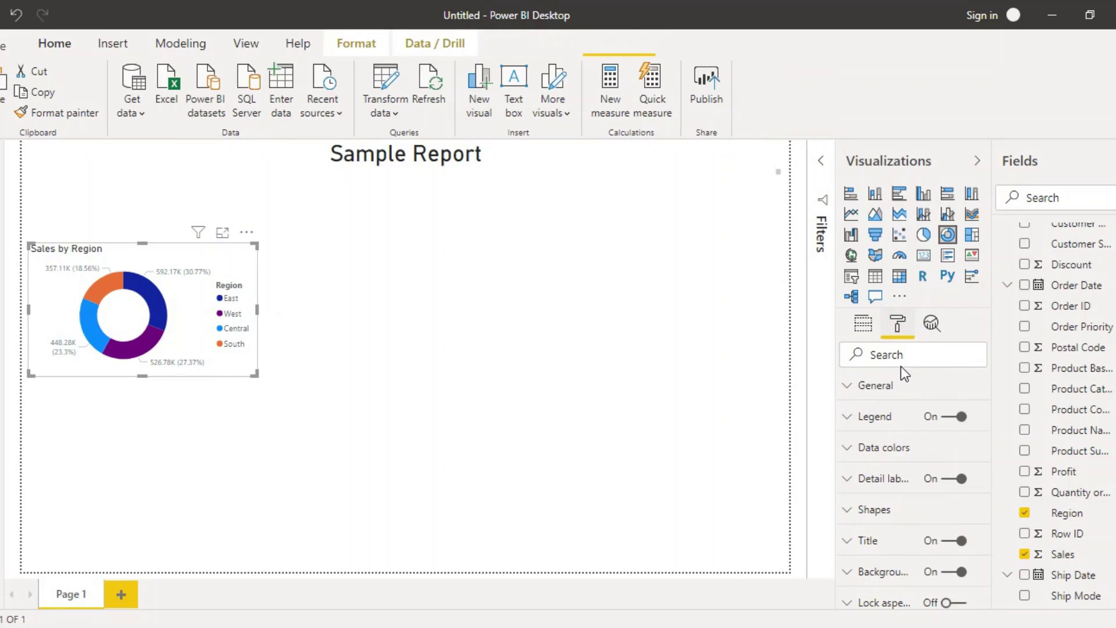
pyautogui.click(961, 419)
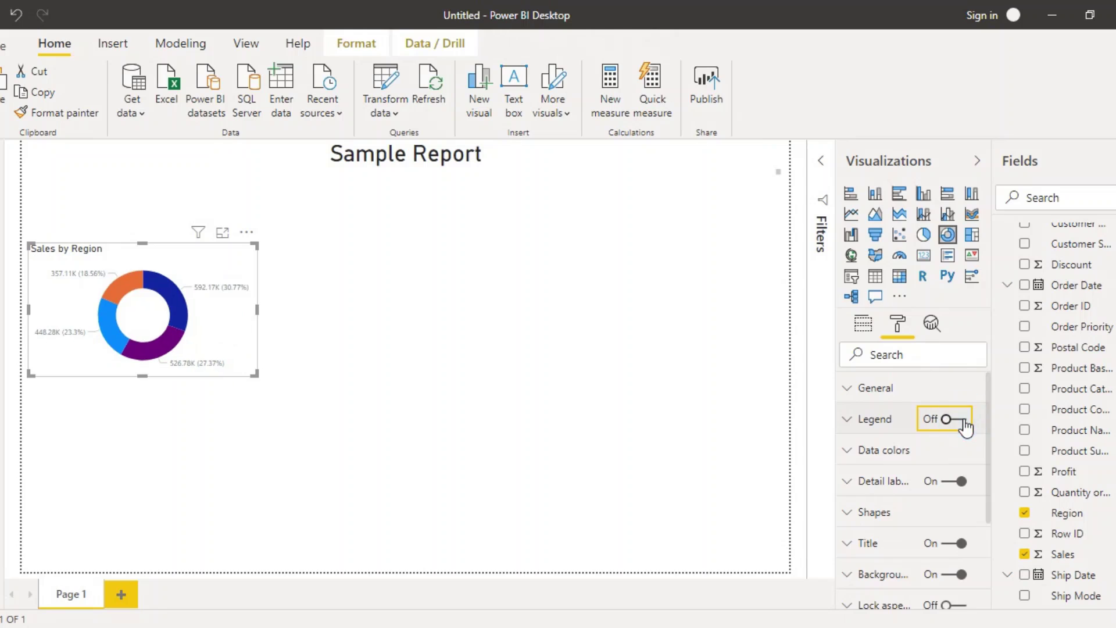
pyautogui.click(854, 489)
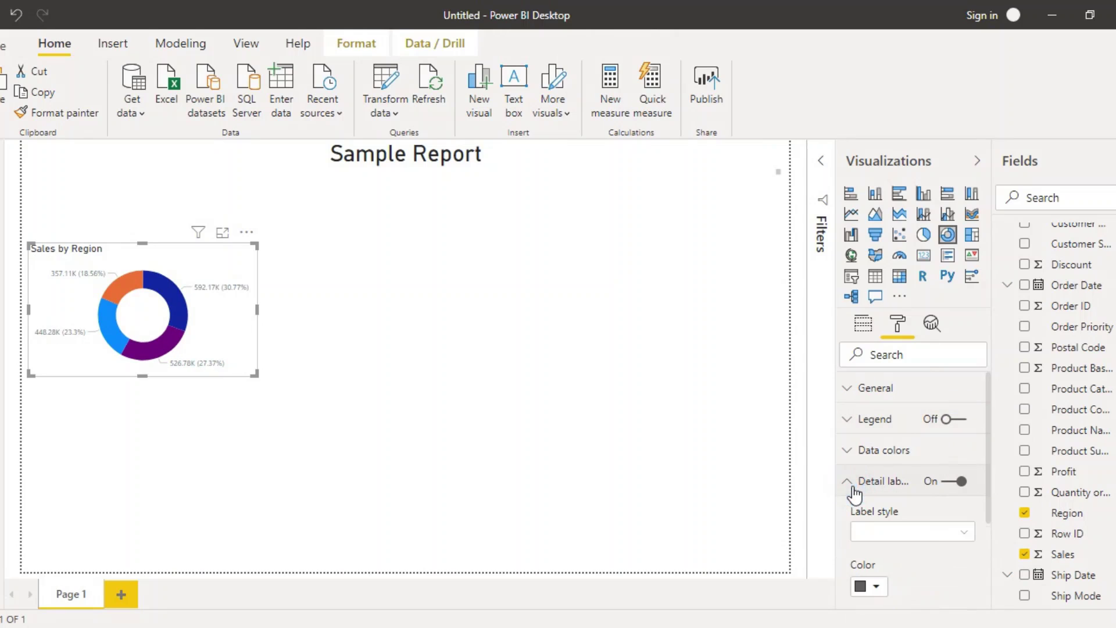
pyautogui.click(959, 532)
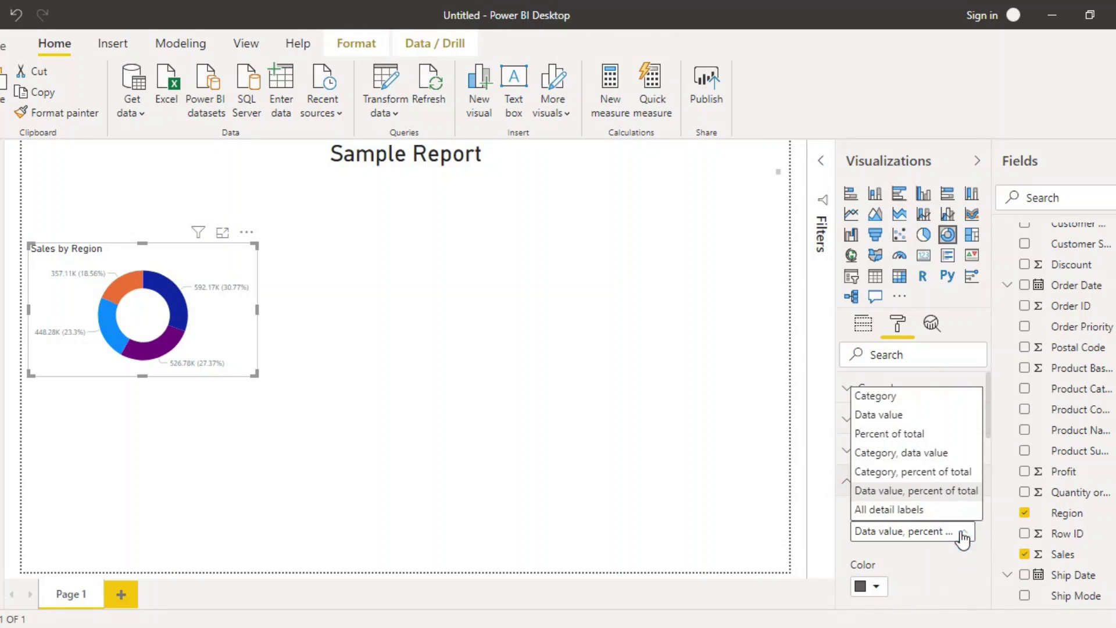
pyautogui.click(917, 514)
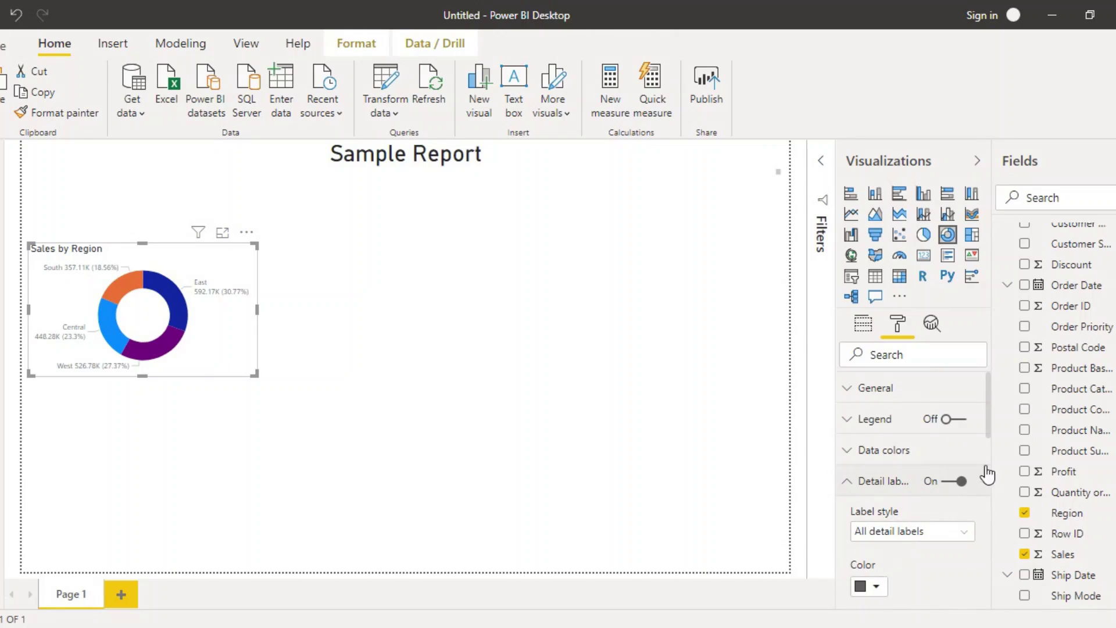
# - Set the detail labels' text size to 14 pt and enlarge the donut chart
pyautogui.moveTo(987, 424); pyautogui.dragTo(994, 518)
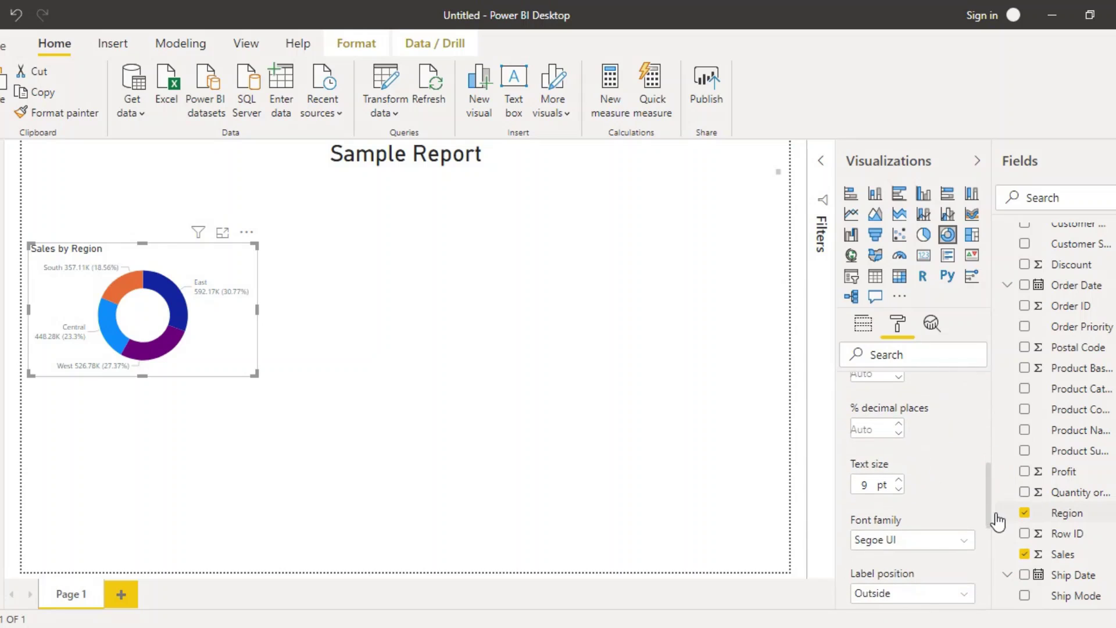
pyautogui.doubleClick(865, 485)
pyautogui.press('BackSpace')
pyautogui.write('14')
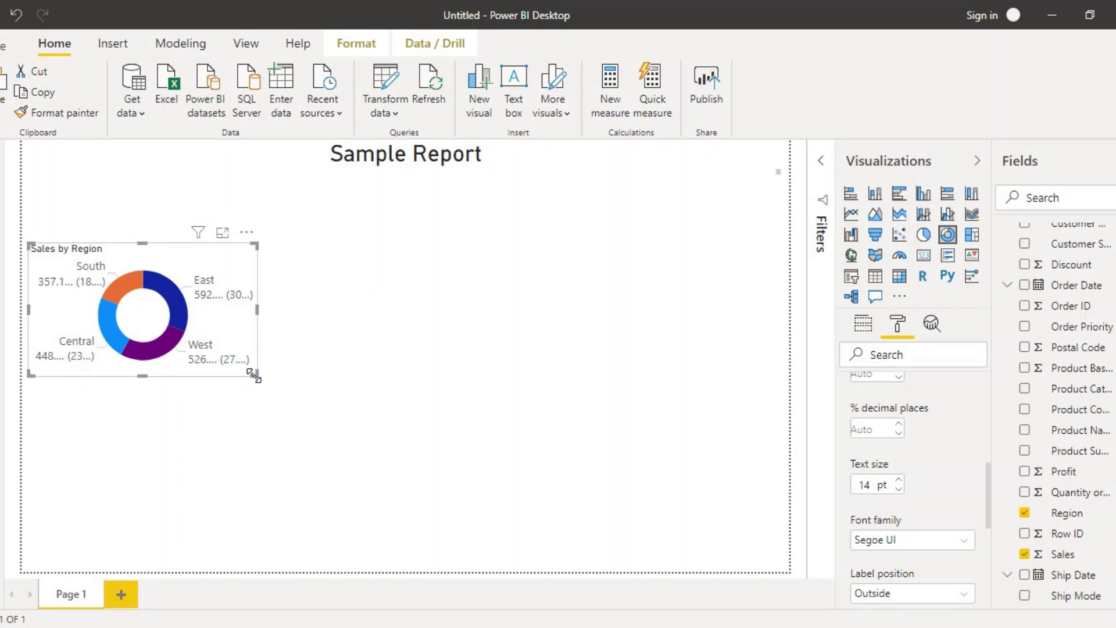
pyautogui.moveTo(254, 376); pyautogui.dragTo(284, 425)
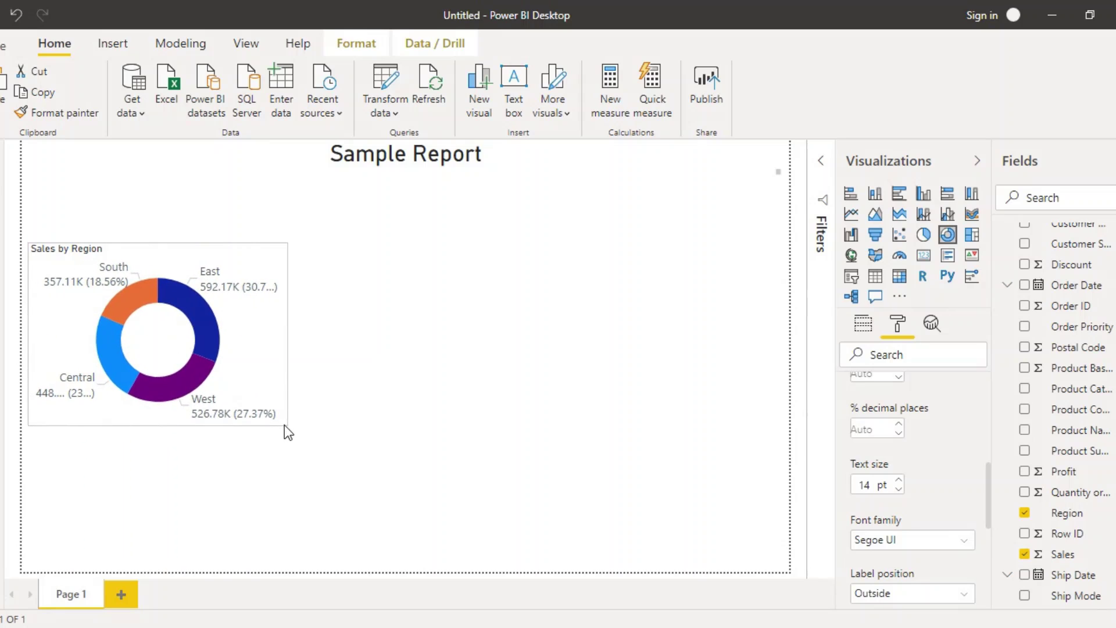
# - Set the detail labels' text size to 10 pt and make the donut chart slightly smaller
pyautogui.doubleClick(878, 484)
pyautogui.write('10')
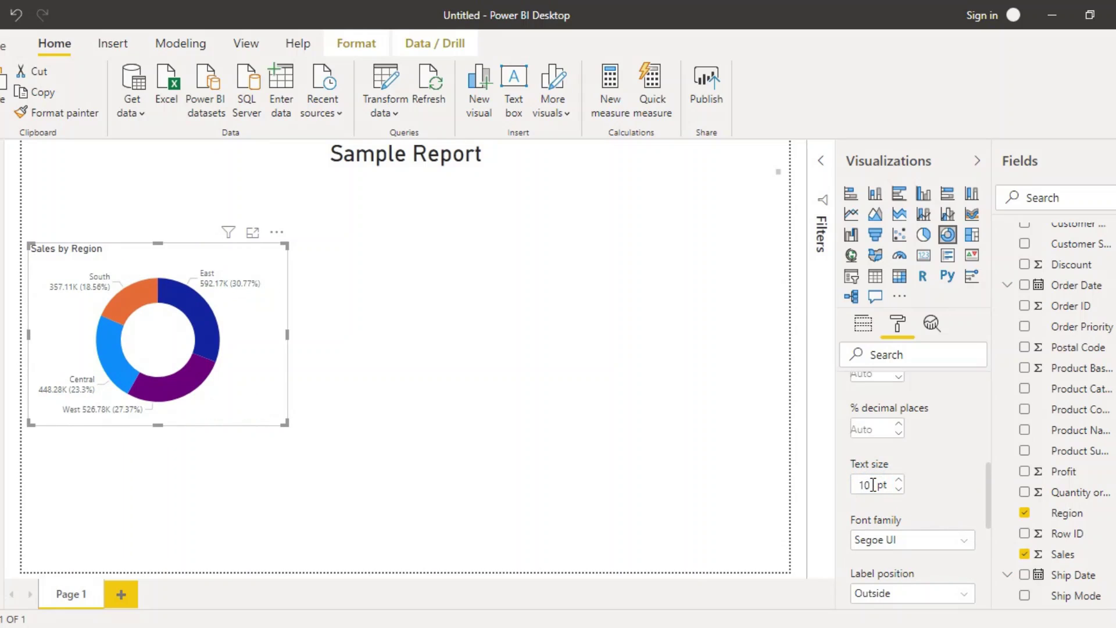
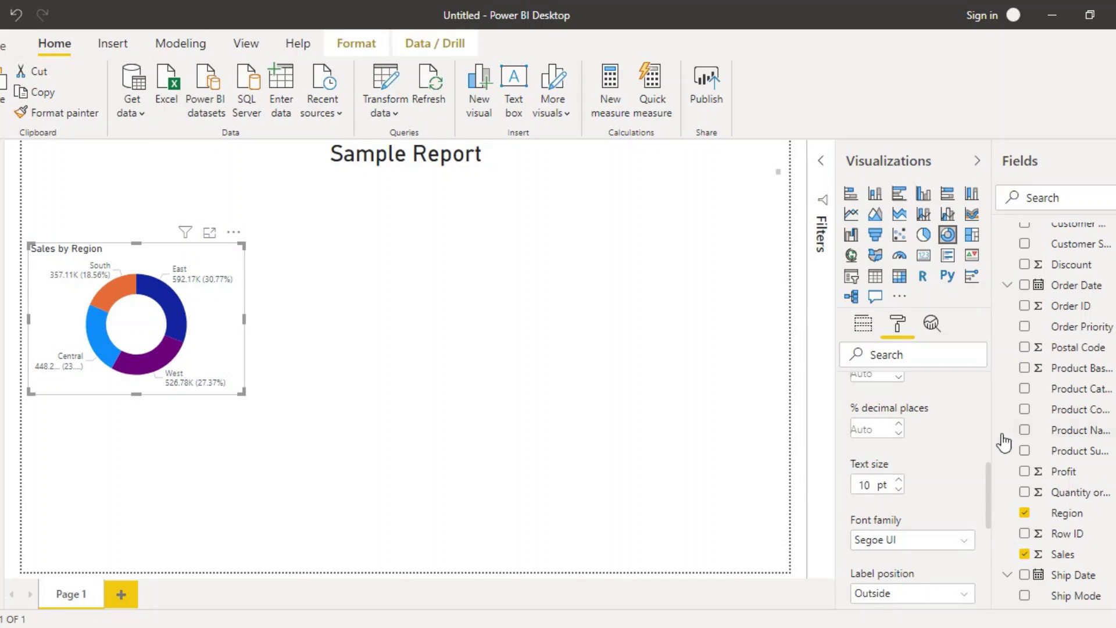
pyautogui.click(992, 420)
pyautogui.scroll(3, 991, 420)
pyautogui.scroll(5, 989, 393)
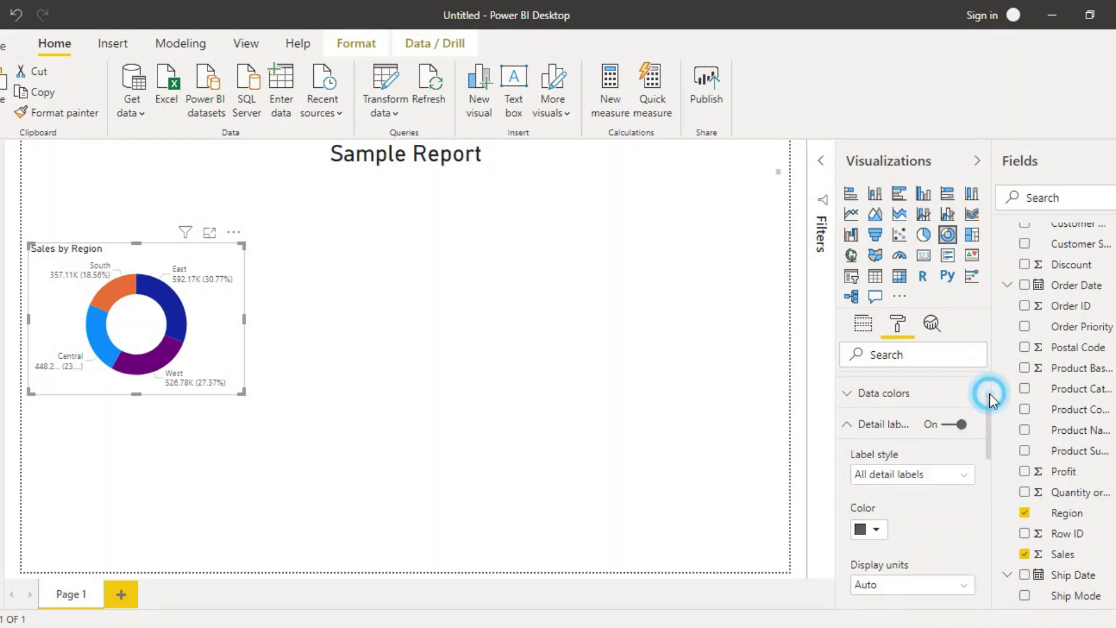
pyautogui.click(850, 486)
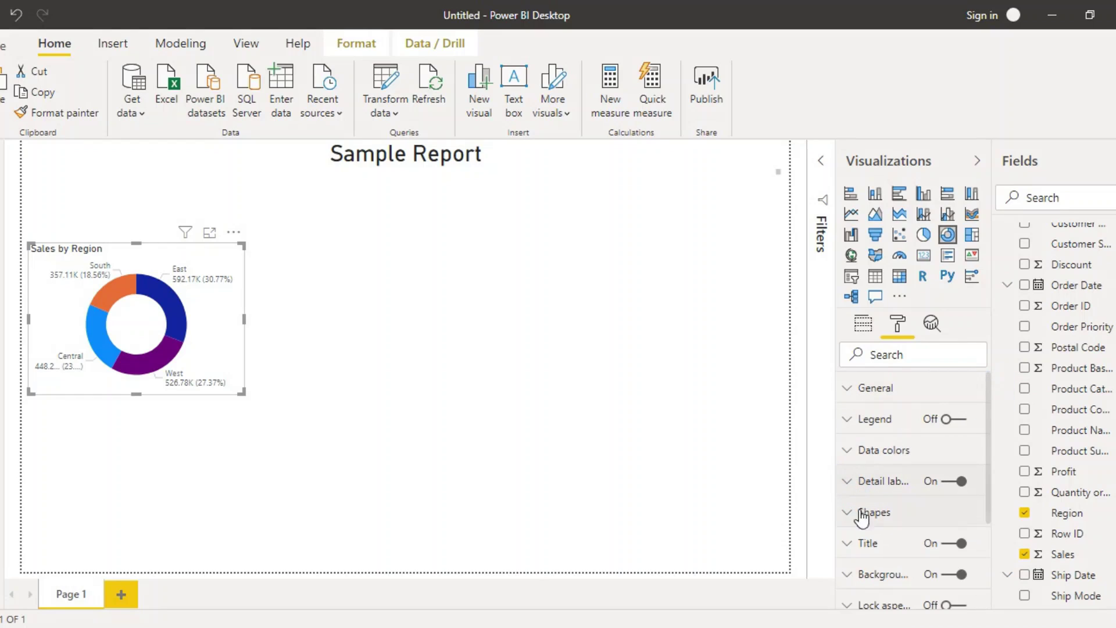
# - Center the donut chart's "Sales by Region" title
pyautogui.click(848, 544)
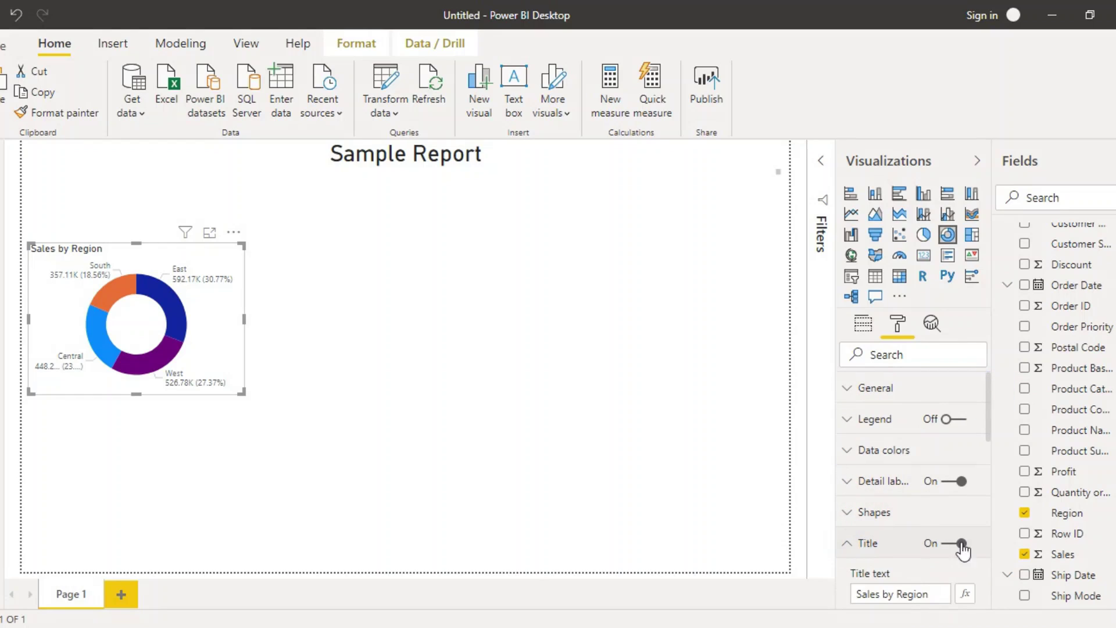
pyautogui.click(989, 452)
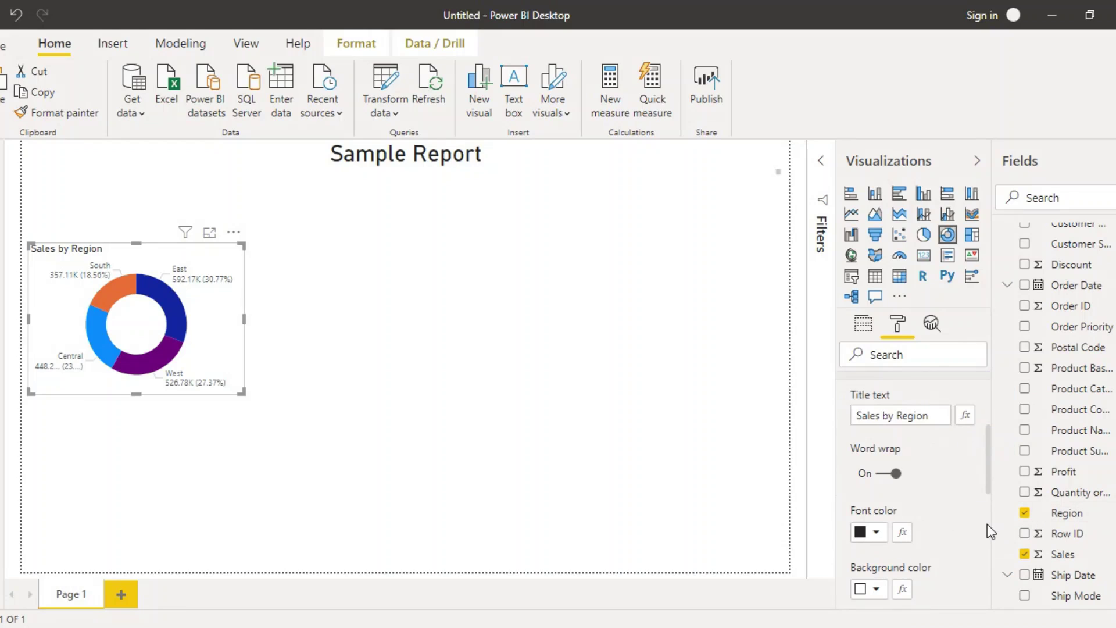
pyautogui.click(987, 524)
pyautogui.click(880, 468)
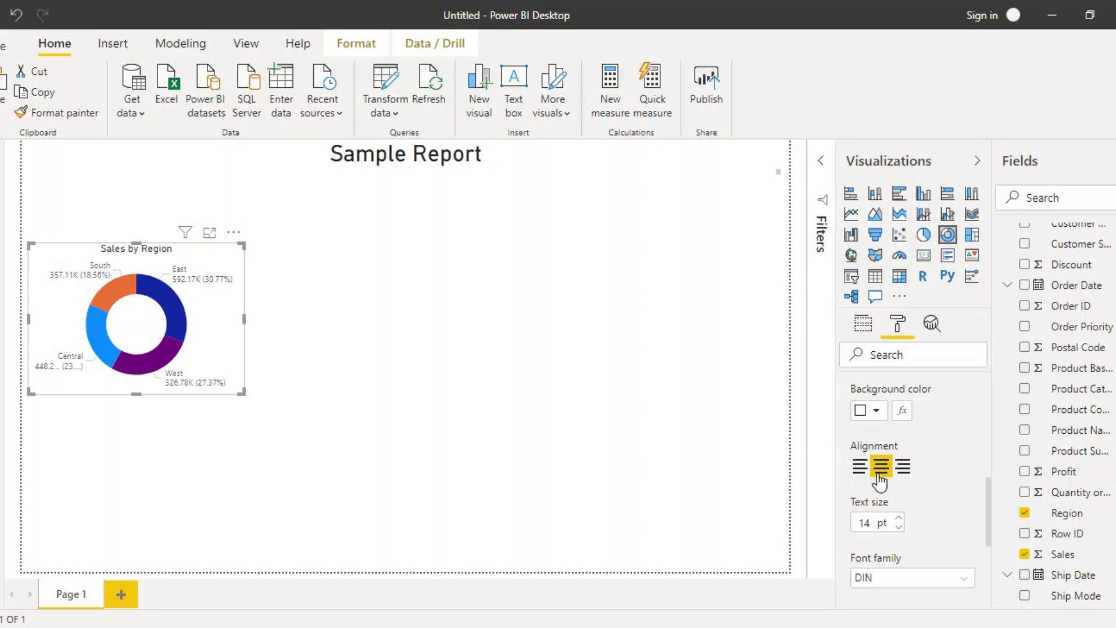
# - Set the donut chart's title text size to 16 pt
pyautogui.click(899, 519)
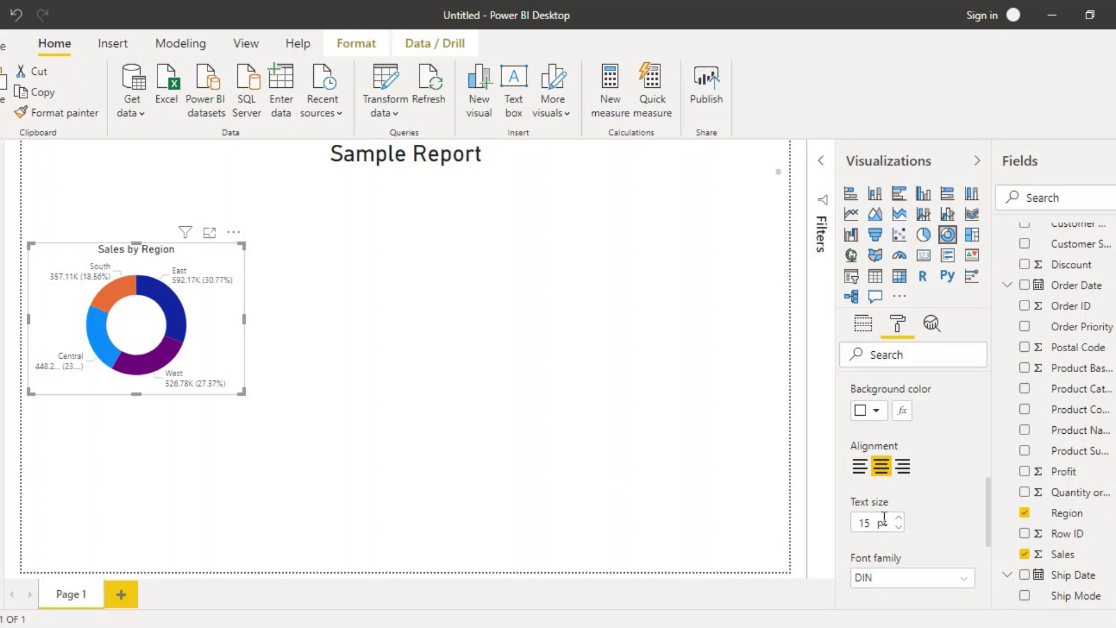
pyautogui.click(898, 517)
pyautogui.click(417, 468)
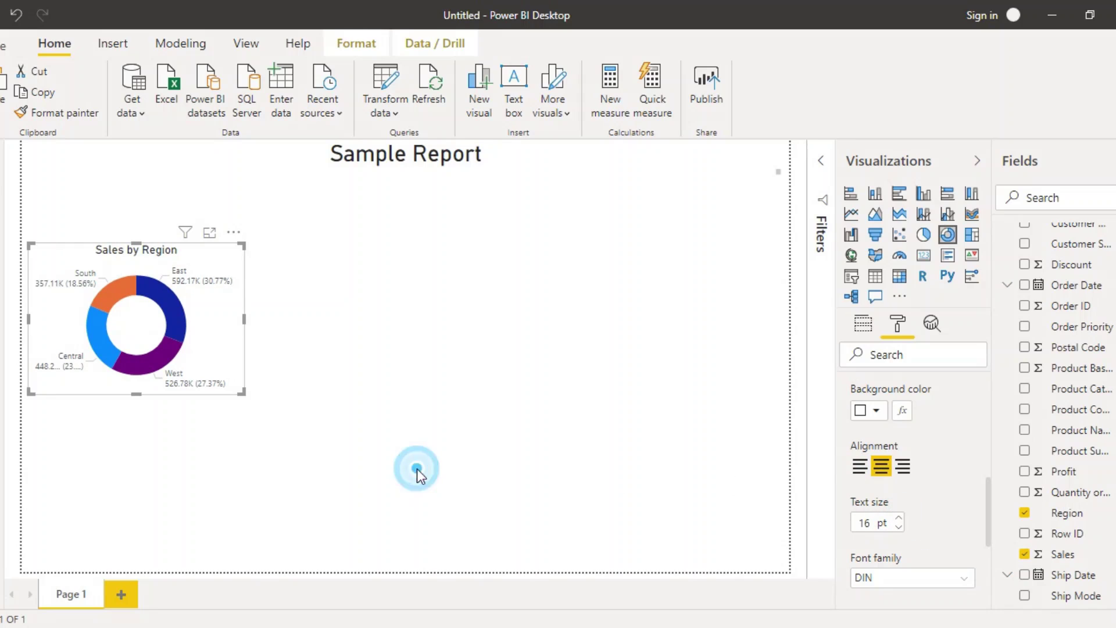
# - Move the Sales by Region donut chart to the lower-right corner of the report page
pyautogui.click(167, 312)
pyautogui.moveTo(166, 312); pyautogui.dragTo(711, 504)
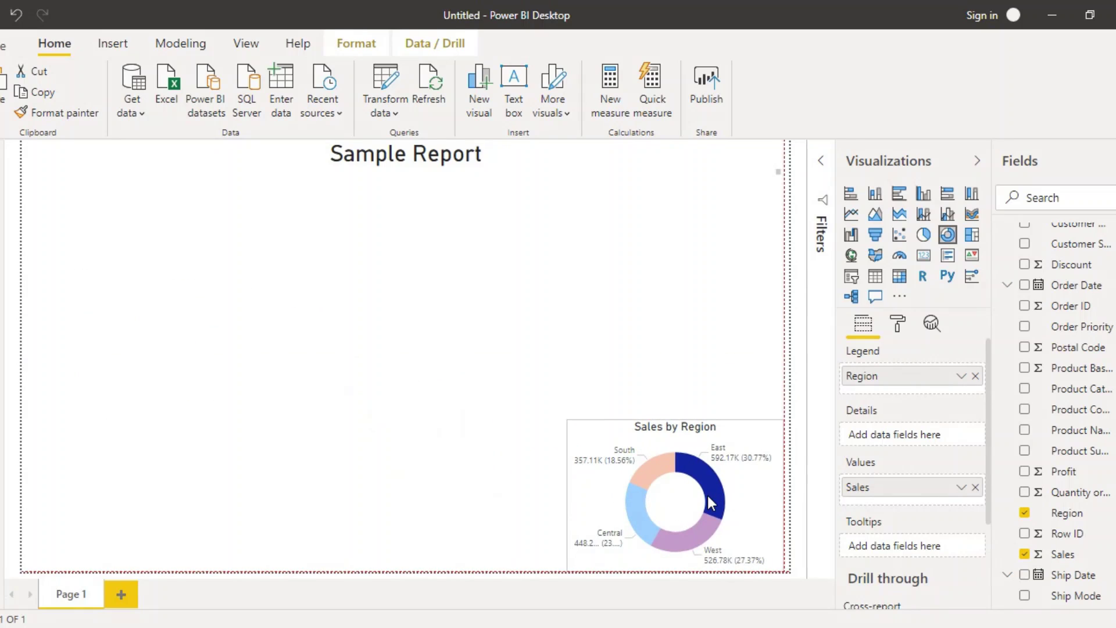
pyautogui.click(673, 381)
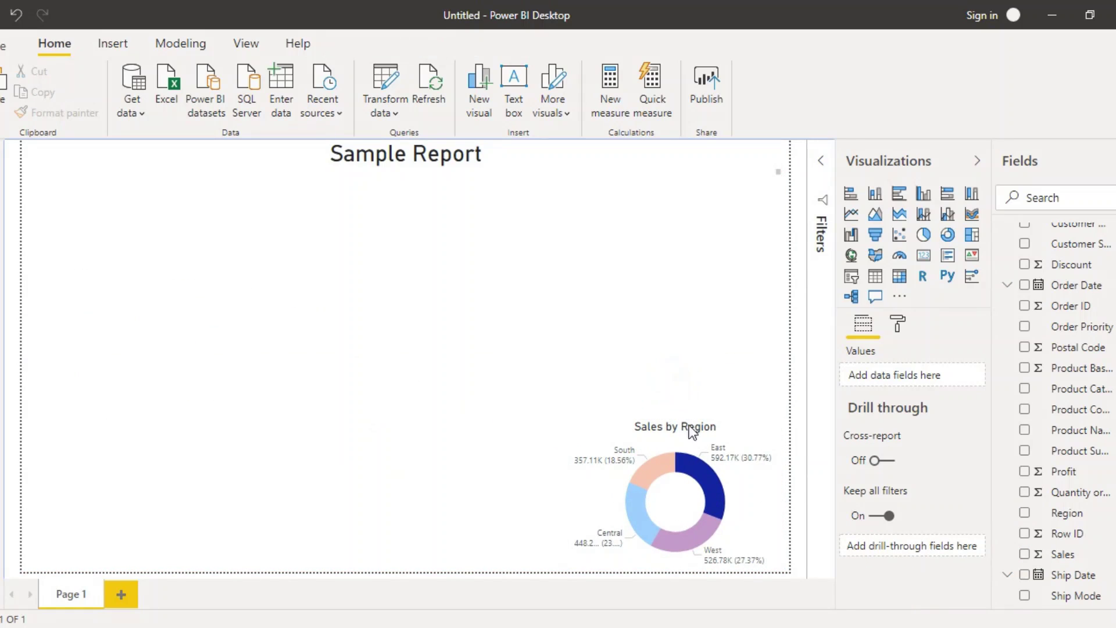
pyautogui.click(875, 296)
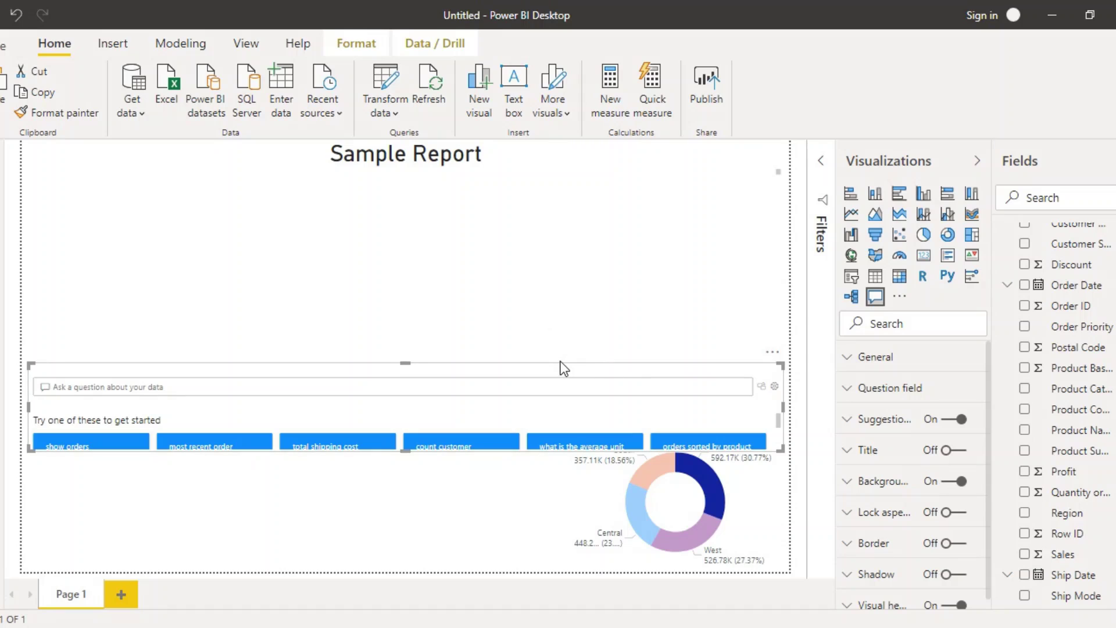
pyautogui.click(560, 363)
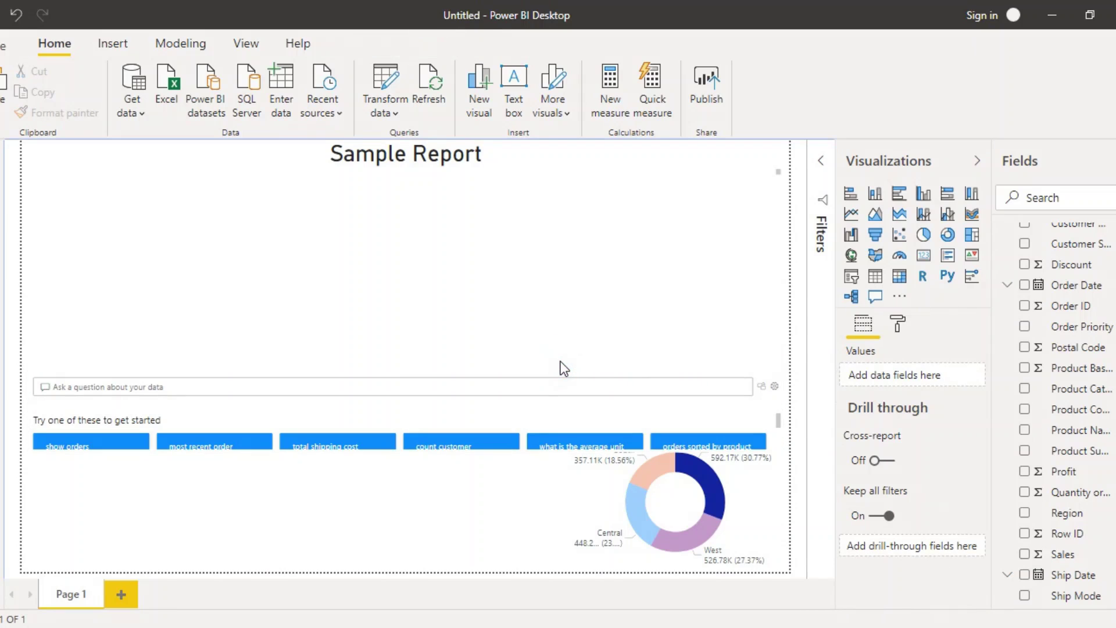
pyautogui.click(543, 397)
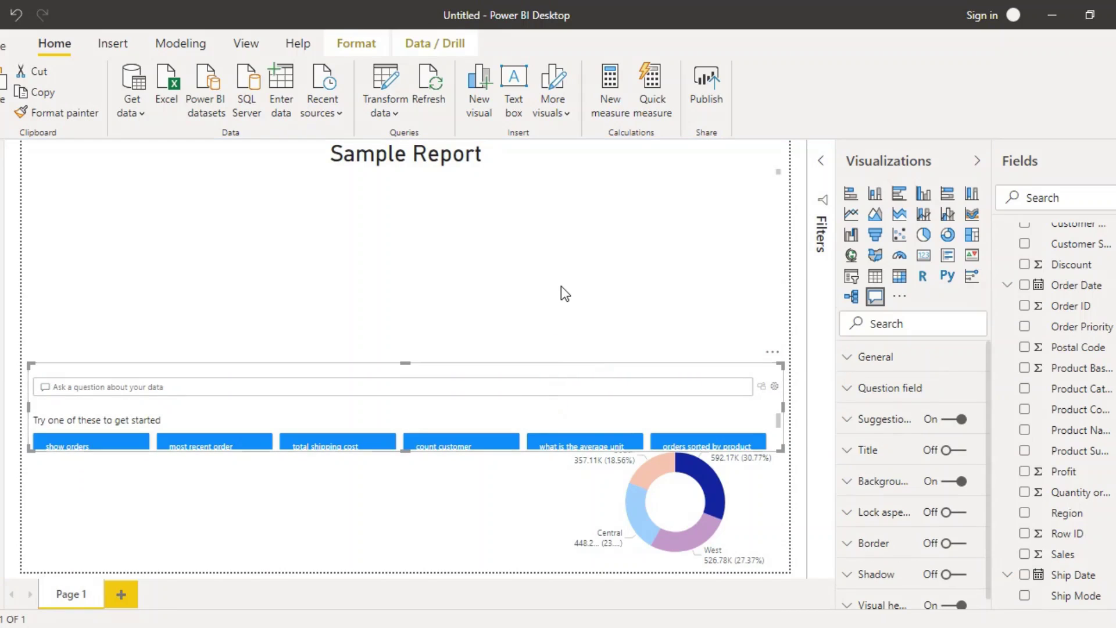
pyautogui.press('Delete')
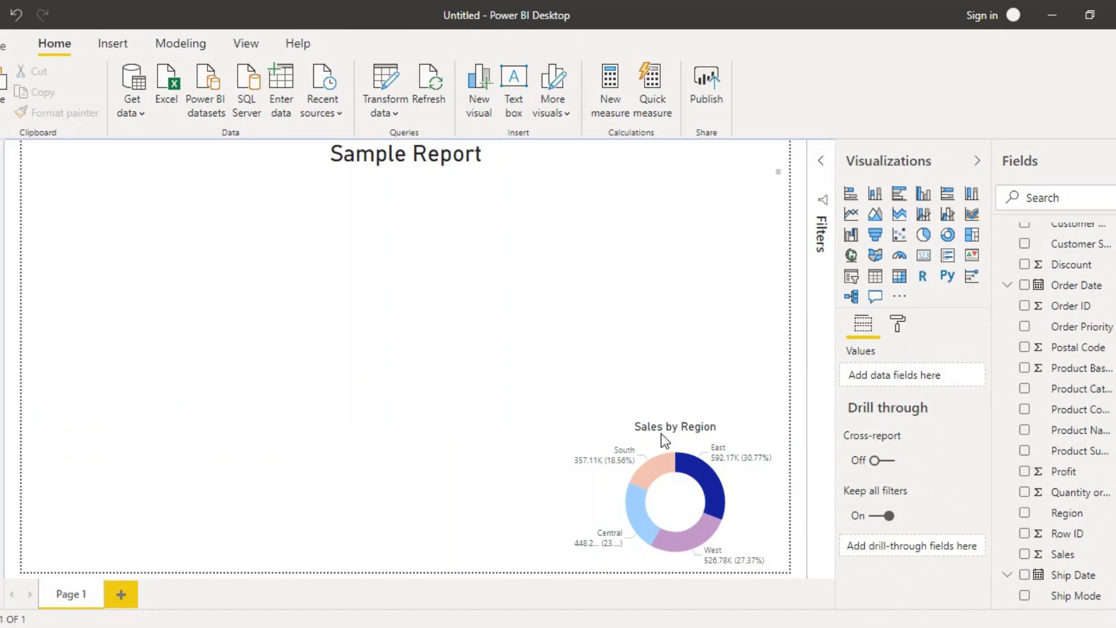
# - Highlight the South, Central and West slices together with East in the Sales by Region donut chart
pyautogui.moveTo(654, 476)
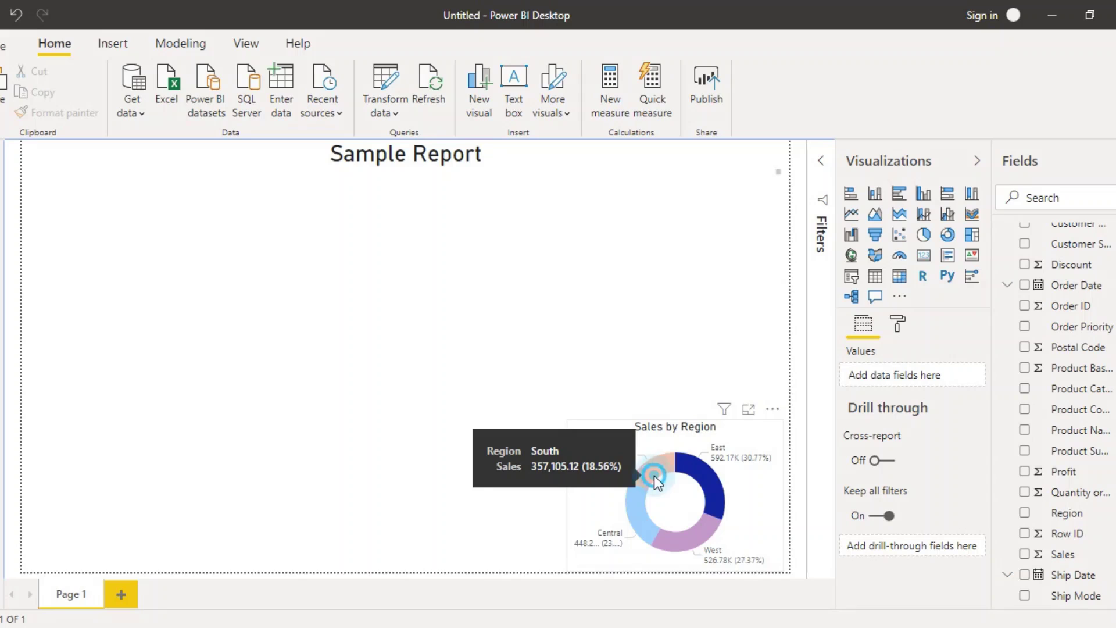
pyautogui.click(654, 475)
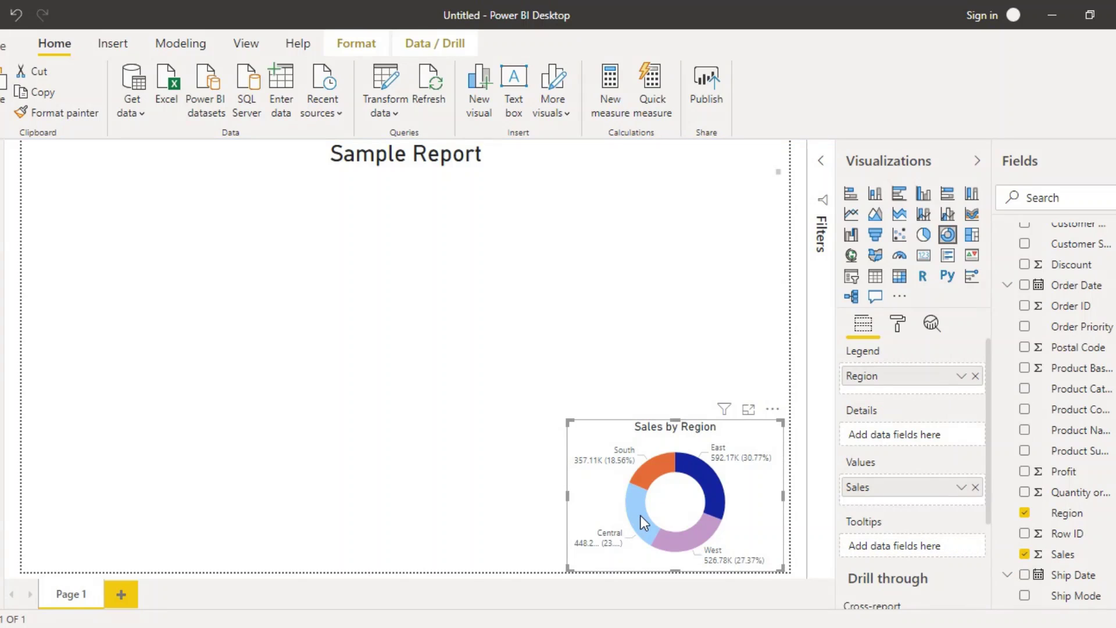
pyautogui.moveTo(640, 515)
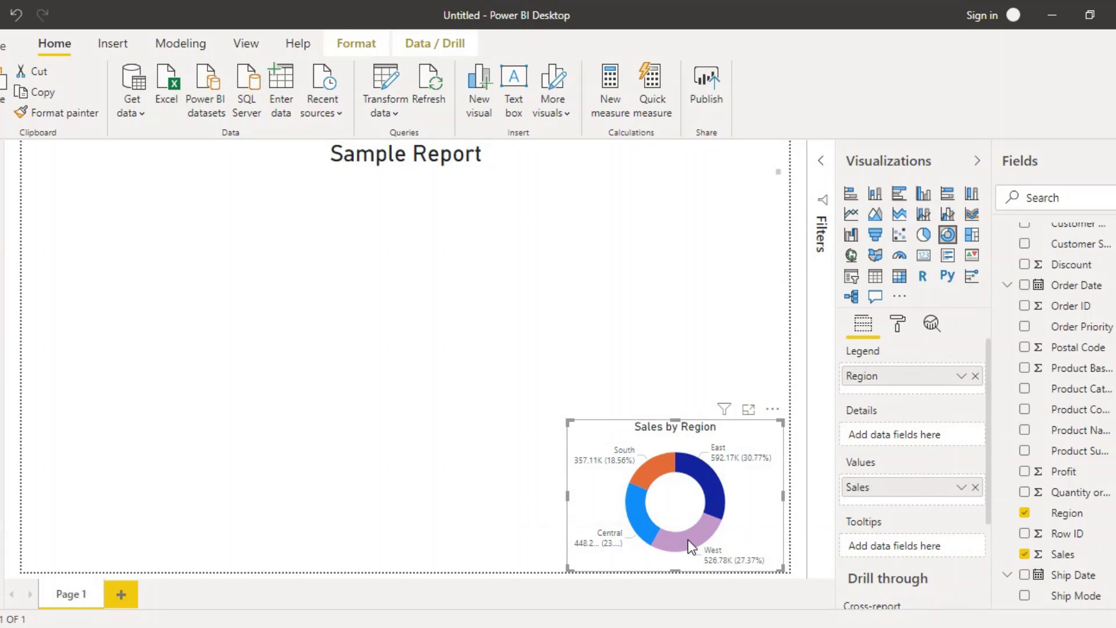
pyautogui.moveTo(688, 539)
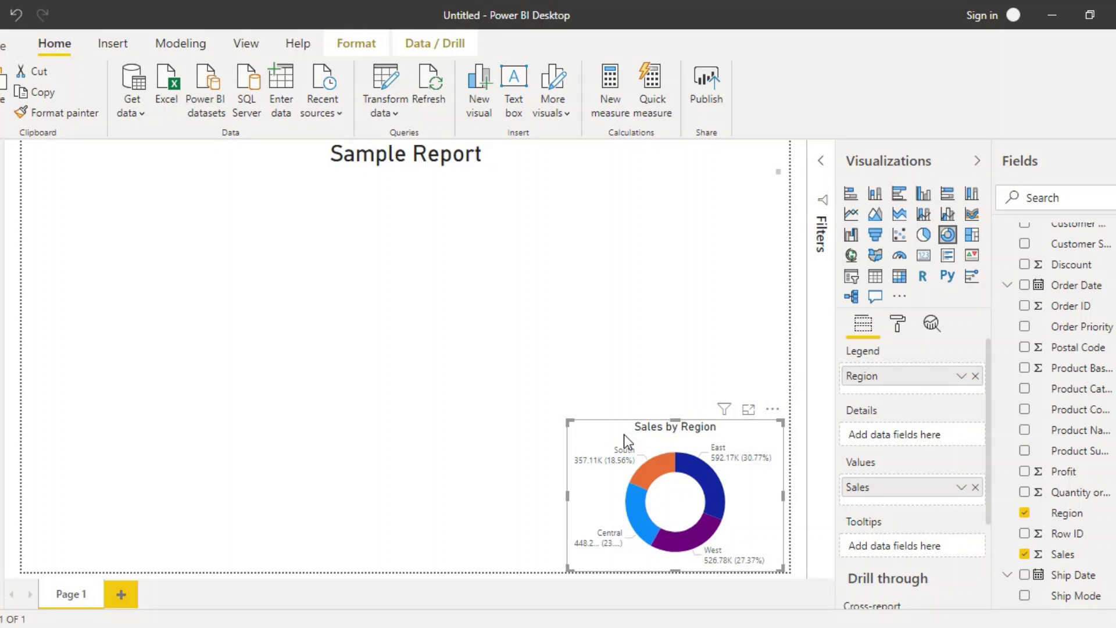
# - Place a copy of the Sales by Region donut chart above the original and replace its Sales values with Quantity ordered new
pyautogui.press('Right')
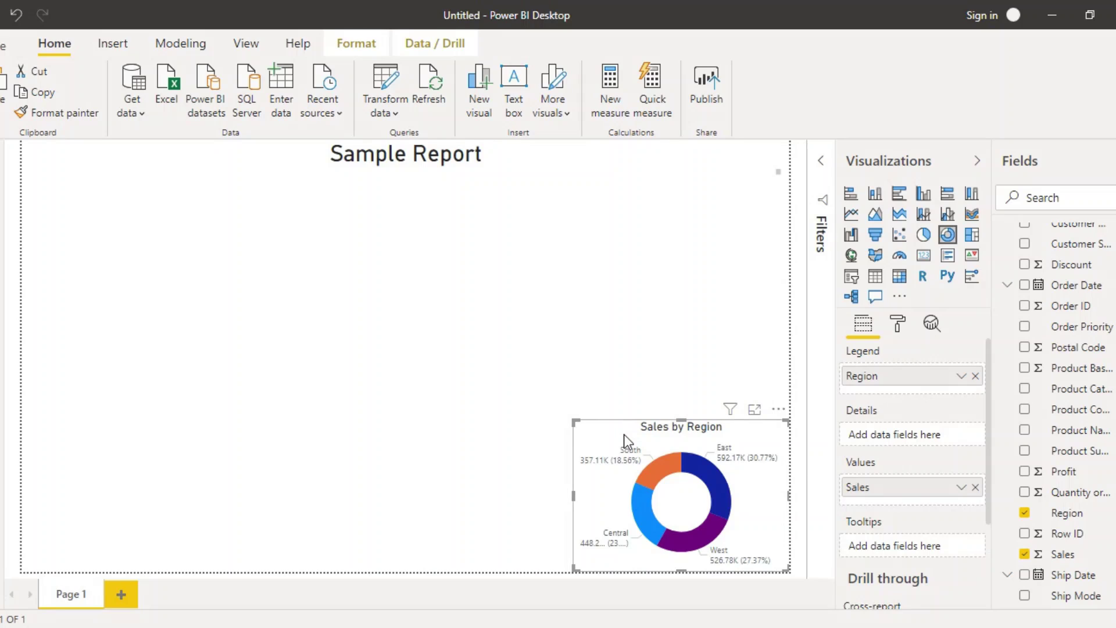
pyautogui.moveTo(623, 434); pyautogui.dragTo(623, 274)
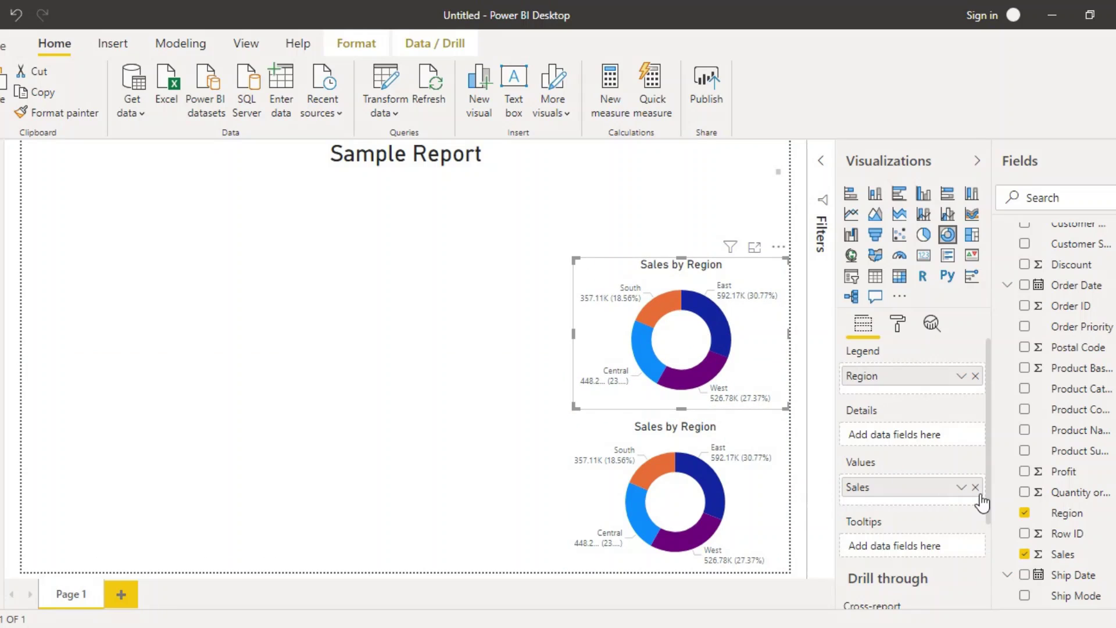
pyautogui.click(1025, 554)
pyautogui.click(1024, 492)
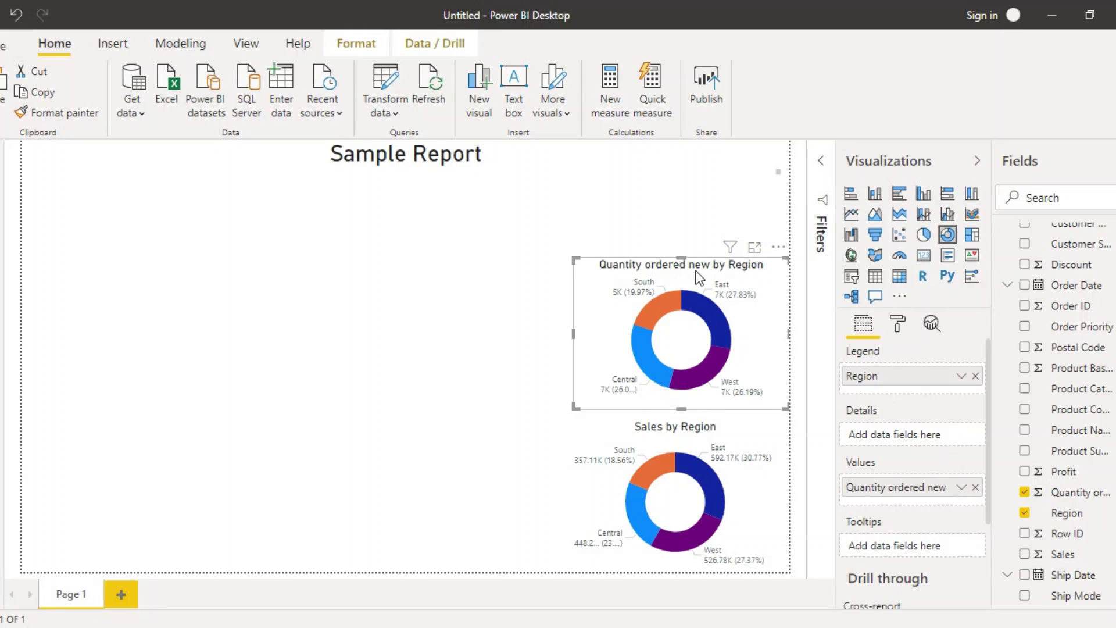
# - Change the copied donut chart's title to "Quantity by Region"
pyautogui.click(897, 324)
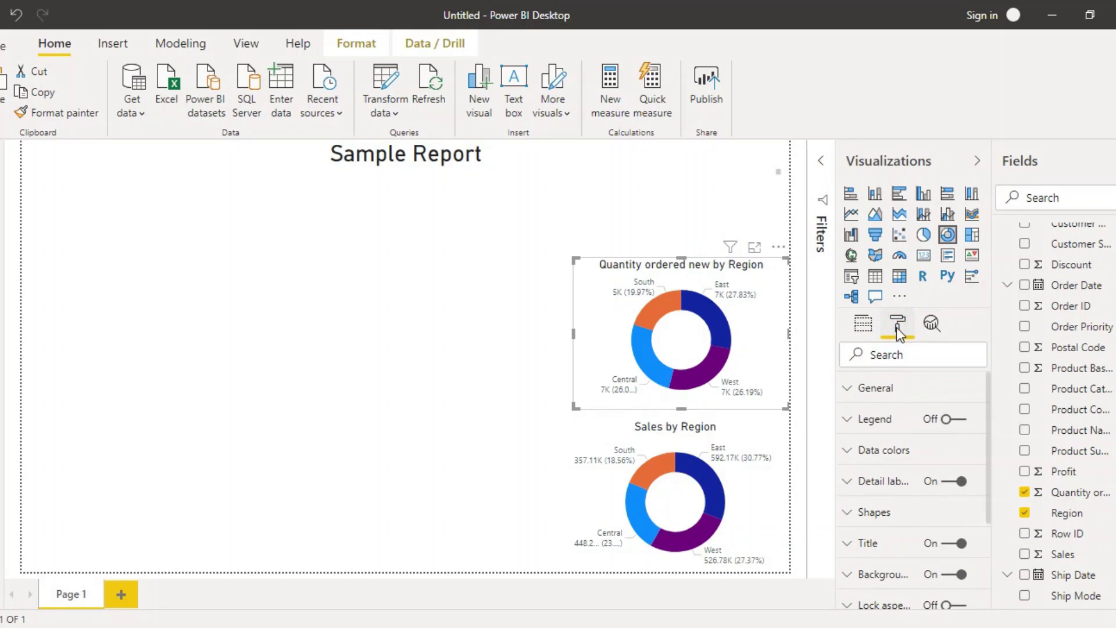
pyautogui.click(848, 543)
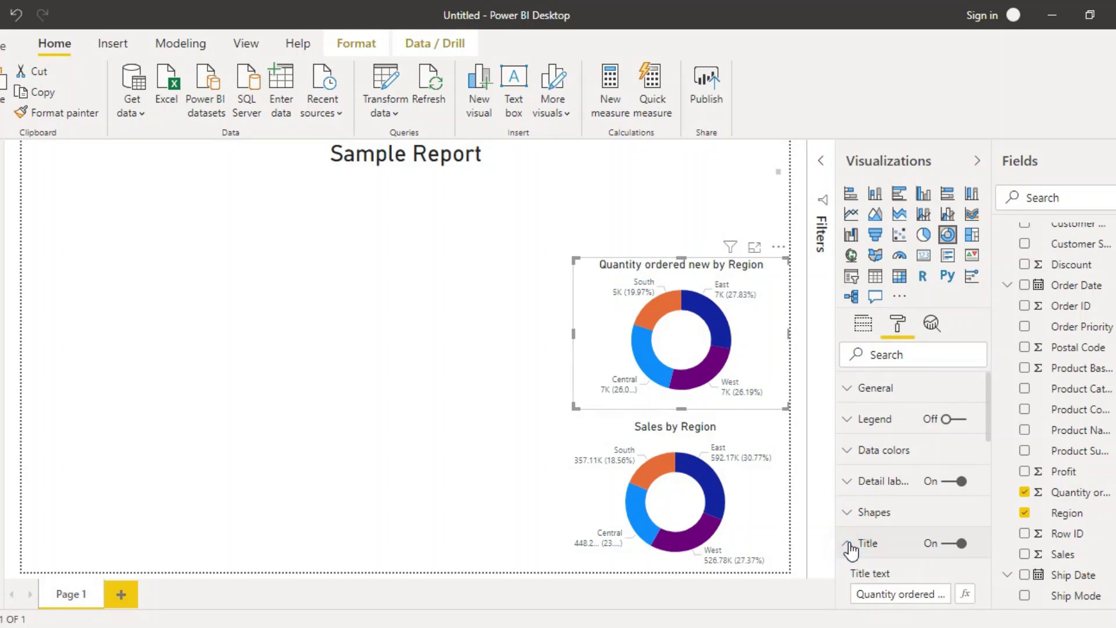
pyautogui.doubleClick(909, 594)
pyautogui.press('Delete')
pyautogui.press('BackSpace')
pyautogui.press('BackSpace')
pyautogui.press('BackSpace')
pyautogui.press('BackSpace')
pyautogui.press('BackSpace')
pyautogui.press('BackSpace')
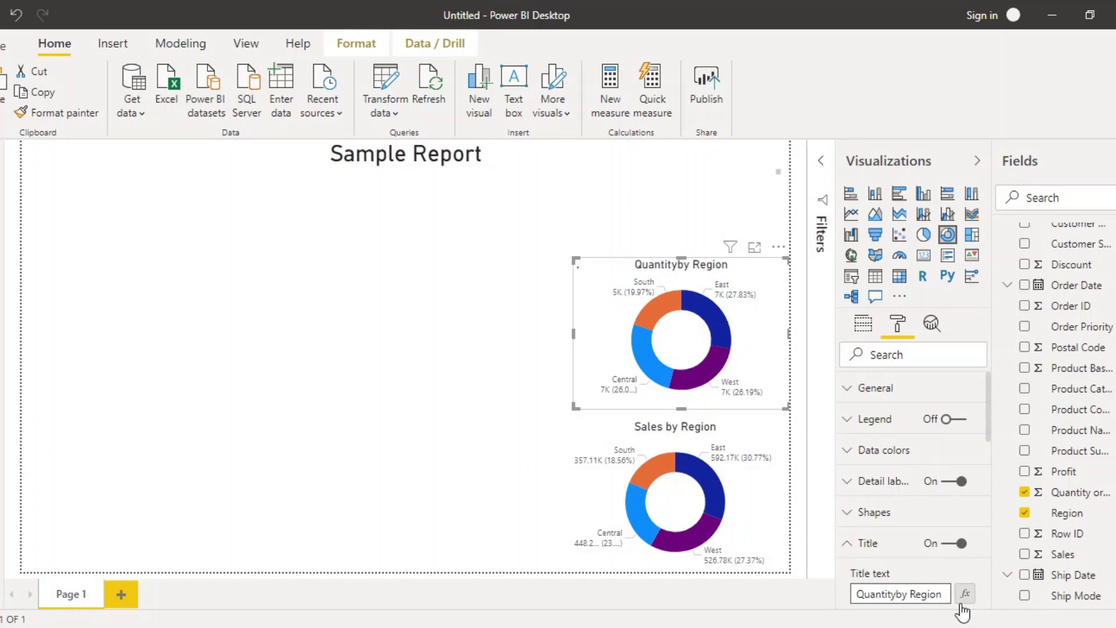
pyautogui.click(471, 398)
pyautogui.click(670, 341)
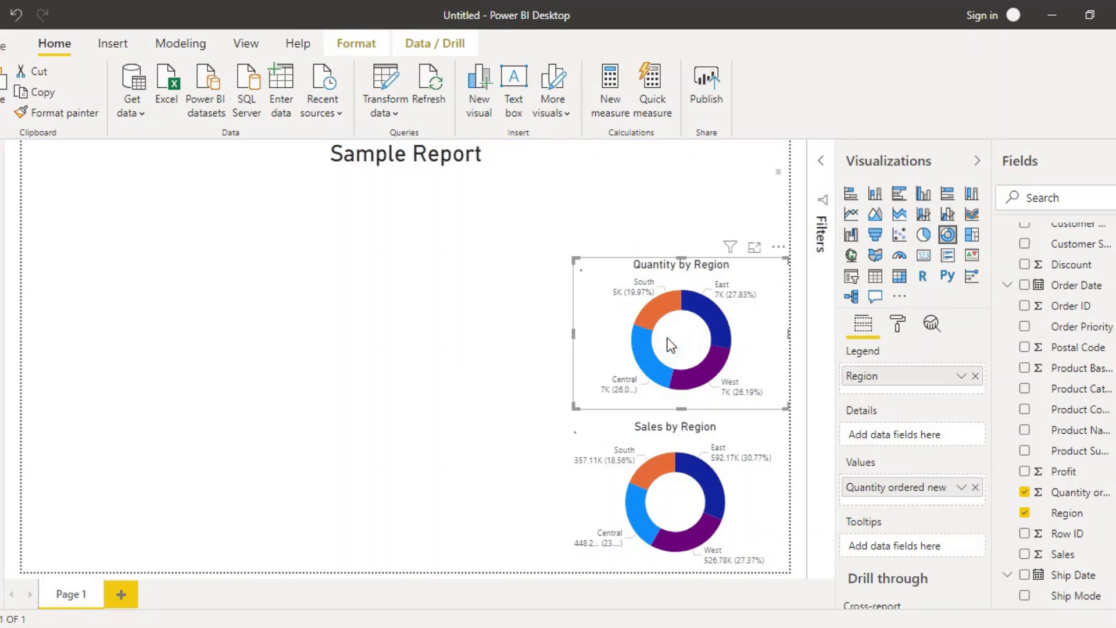
pyautogui.click(532, 366)
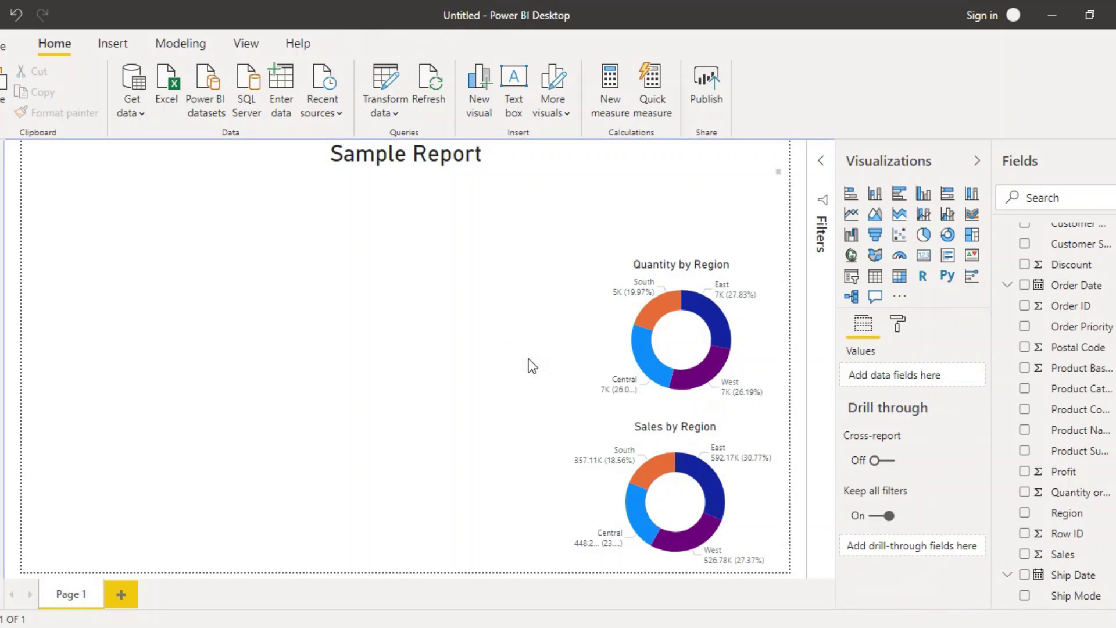
# - Place another copy of the Sales by Region donut chart at the page's top-right corner and reduce its height
pyautogui.hotkey('ctrl', 'z')
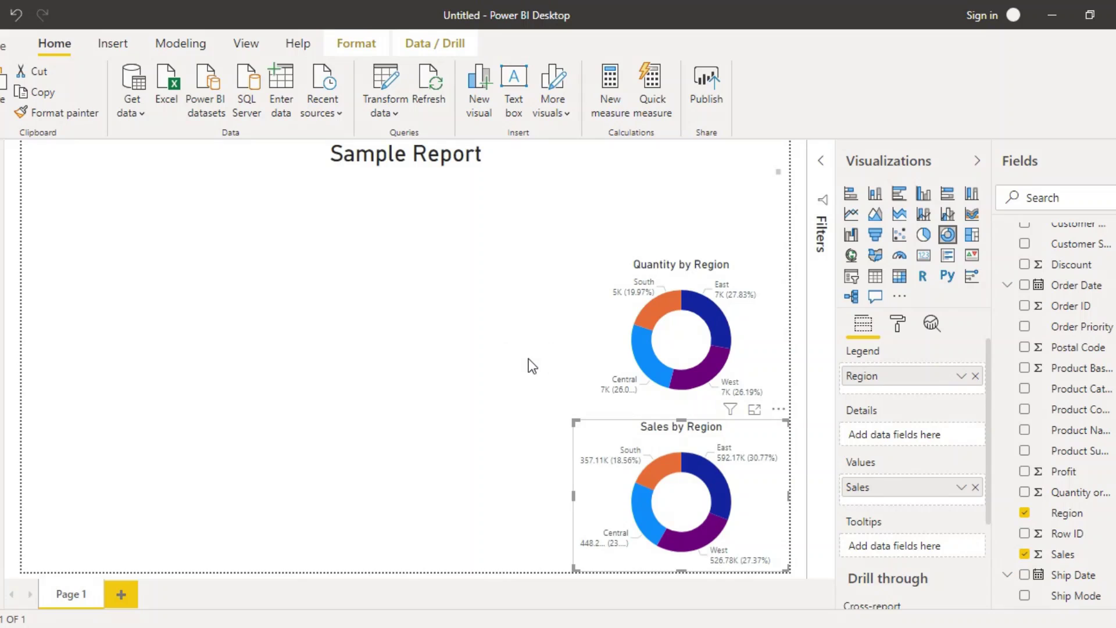
pyautogui.hotkey('ctrl', 'z')
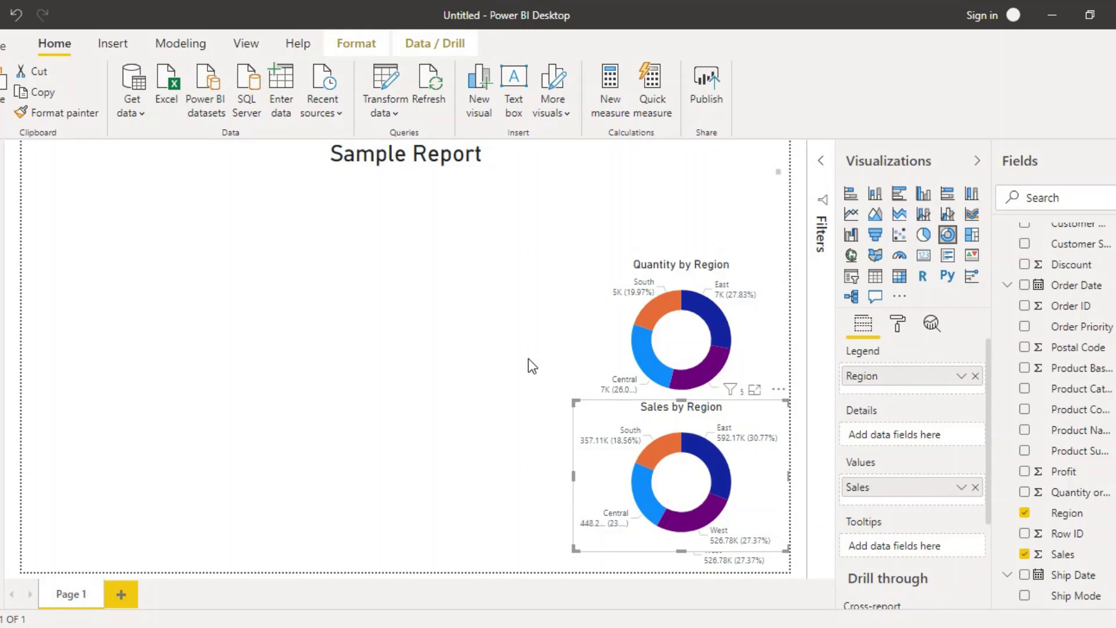
pyautogui.click(527, 355)
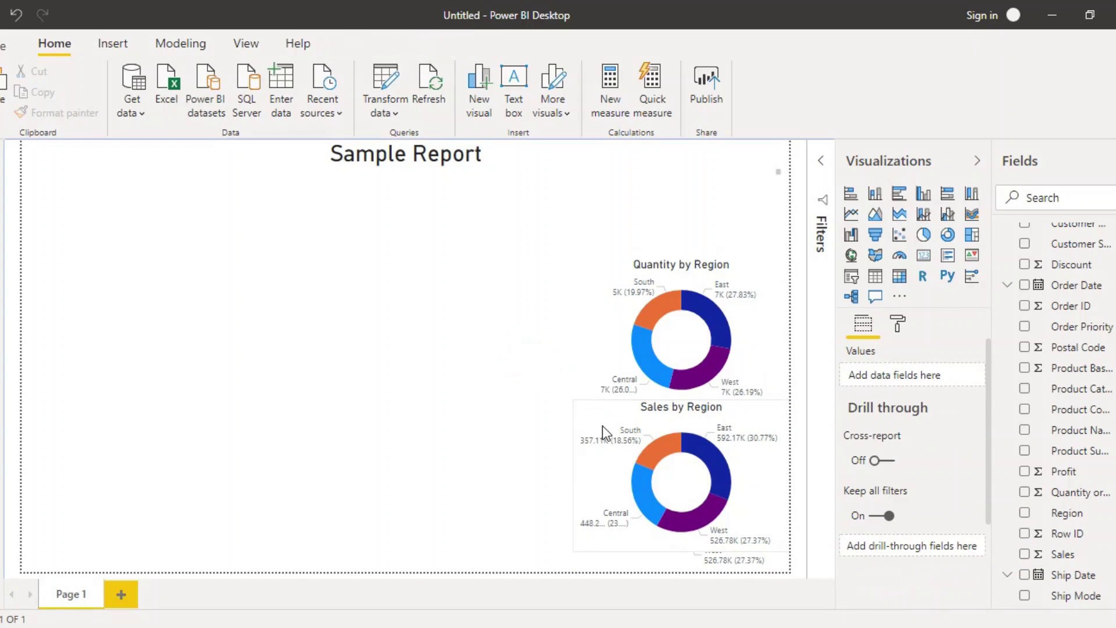
pyautogui.hotkey('ctrl', 'y')
pyautogui.hotkey('ctrl', 'y')
pyautogui.hotkey('ctrl', 'y')
pyautogui.hotkey('ctrl', 'y')
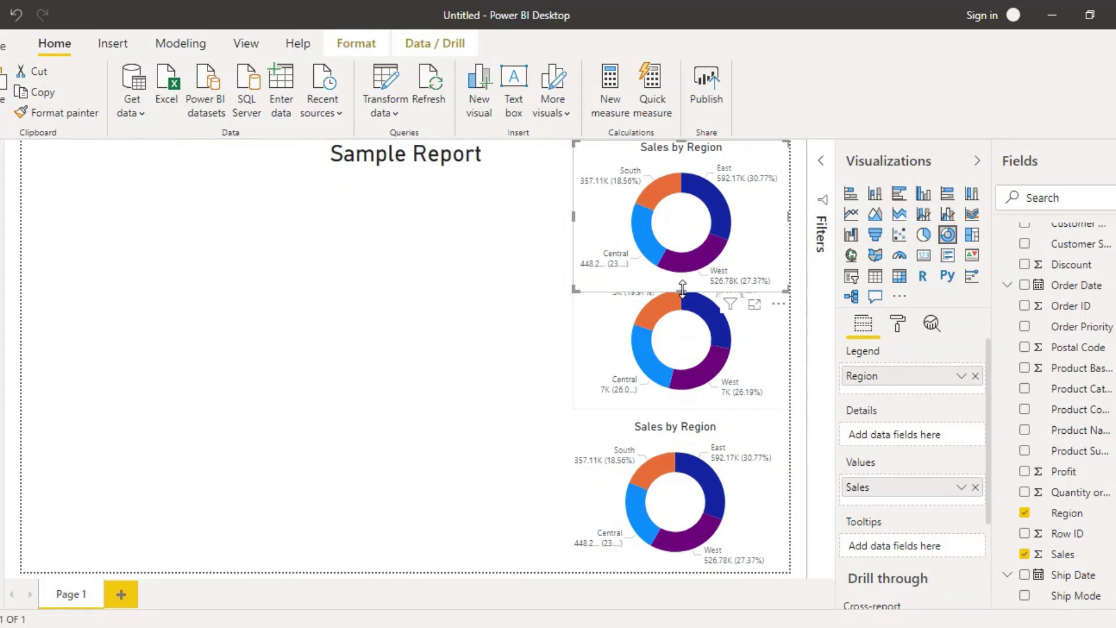
pyautogui.moveTo(682, 289); pyautogui.dragTo(689, 274)
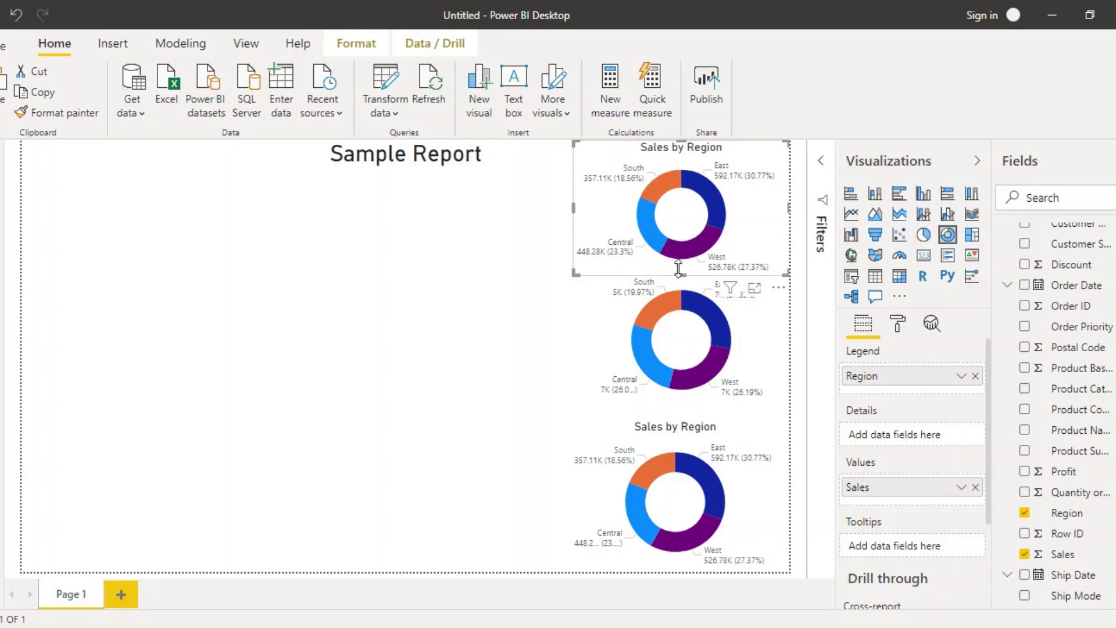
# - Shorten the bottom Sales by Region and middle Quantity by Region donut charts, and replace Sales with Order ID in the top donut
pyautogui.click(695, 439)
pyautogui.moveTo(678, 418); pyautogui.dragTo(678, 430)
pyautogui.click(692, 388)
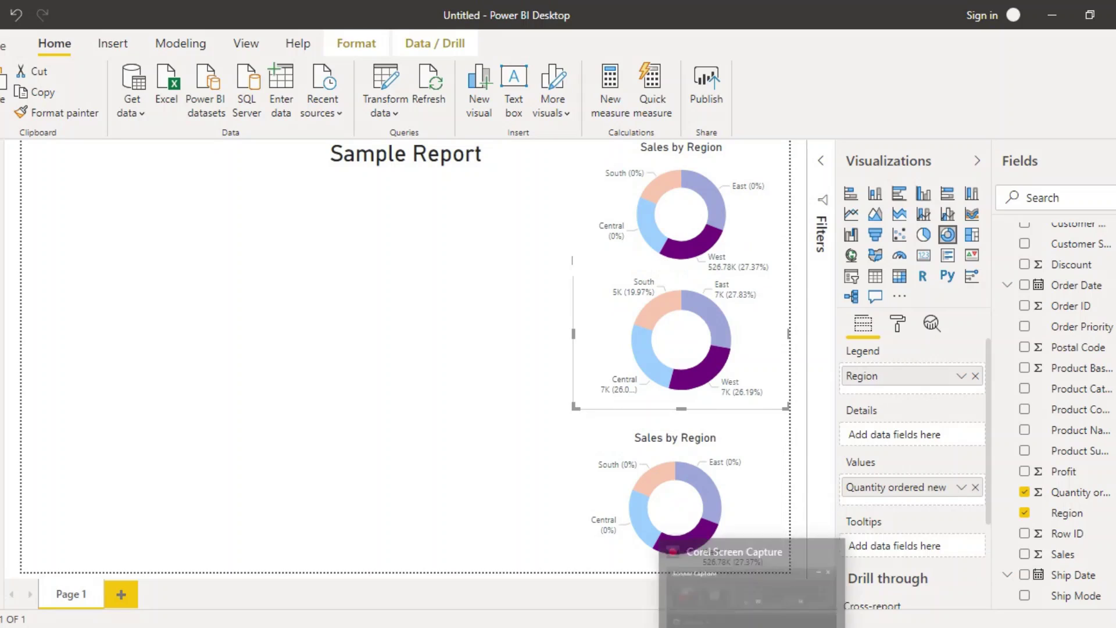
pyautogui.click(567, 524)
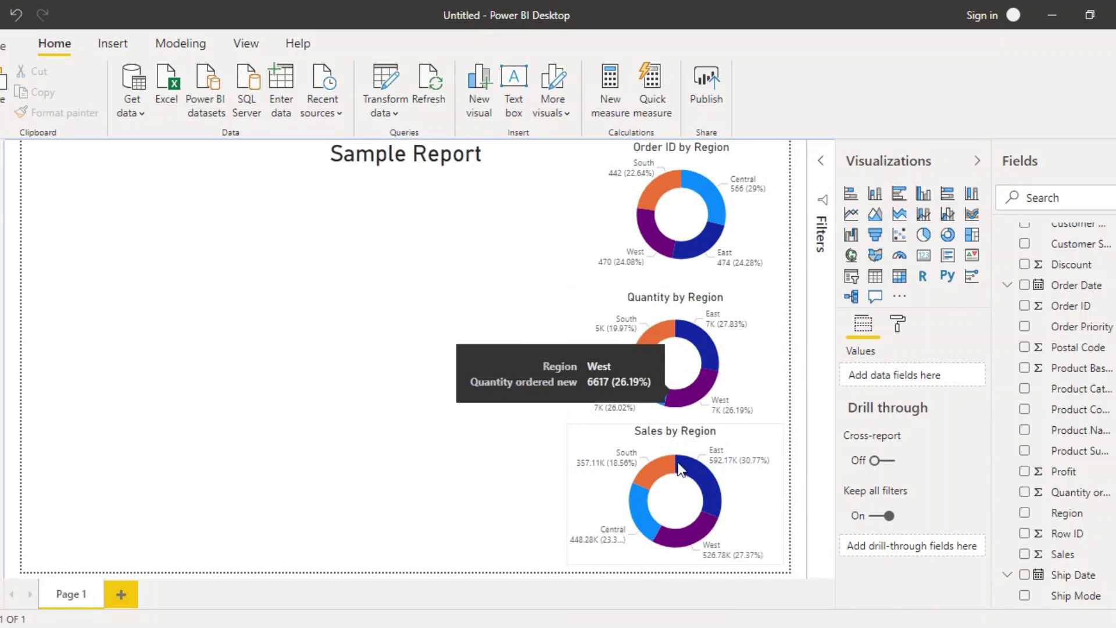
# - Change the top donut chart's title to "Order by Region"
pyautogui.click(706, 168)
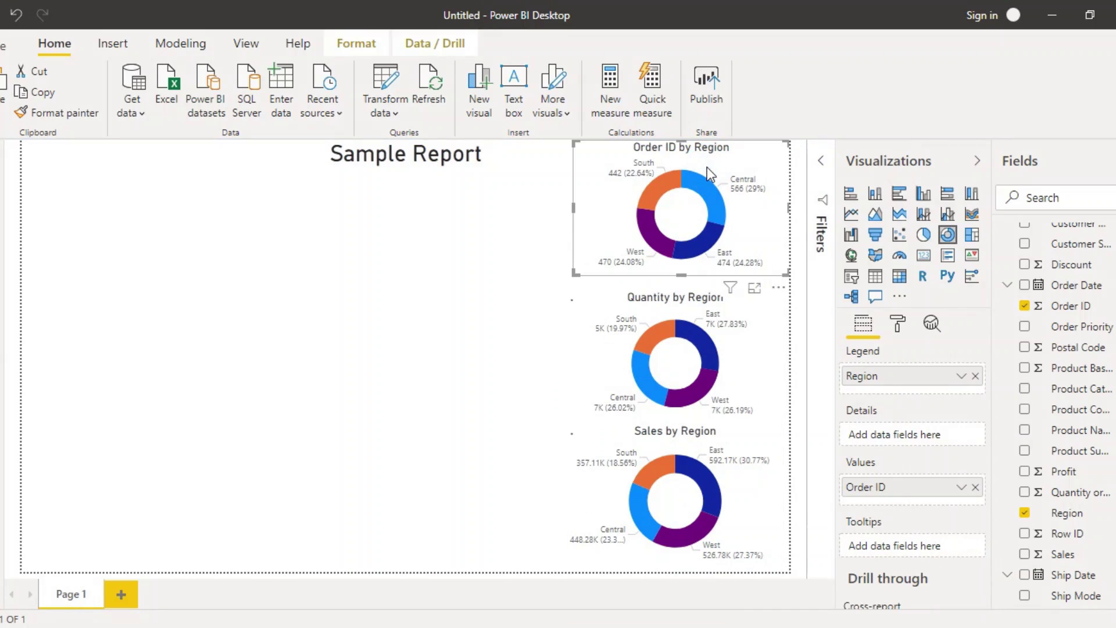
pyautogui.click(898, 328)
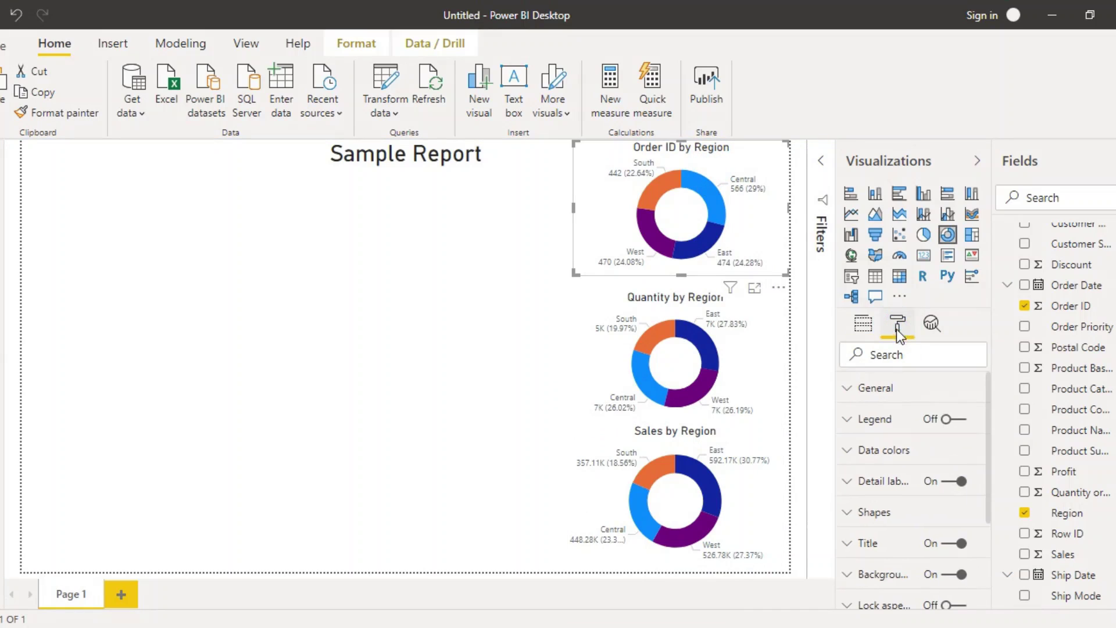
pyautogui.click(850, 547)
pyautogui.click(899, 591)
pyautogui.press('BackSpace')
pyautogui.press('BackSpace')
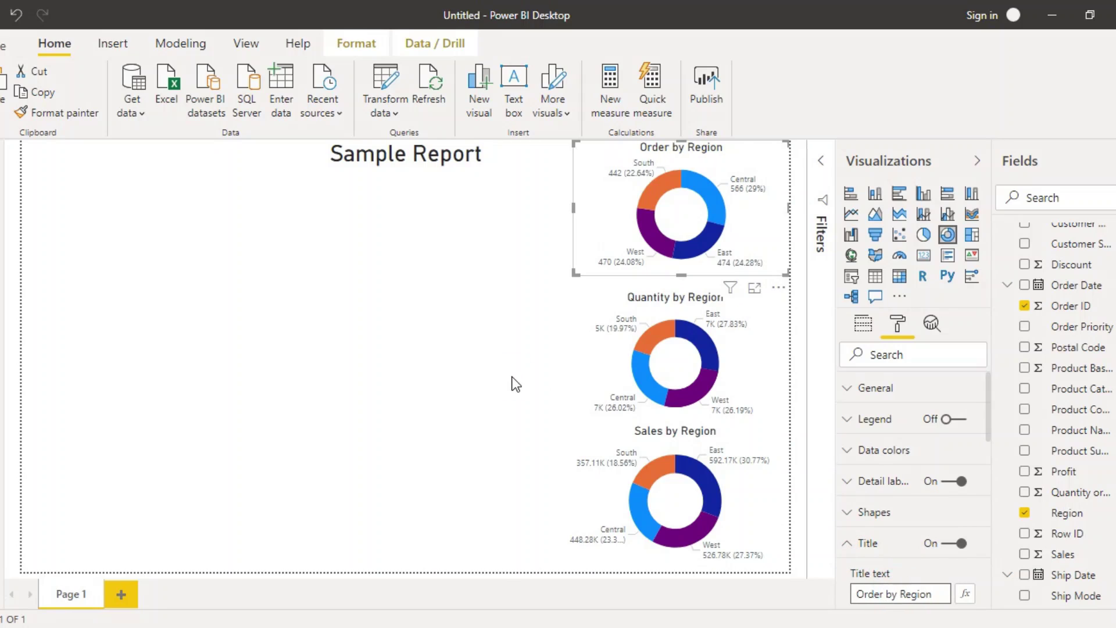
pyautogui.click(514, 384)
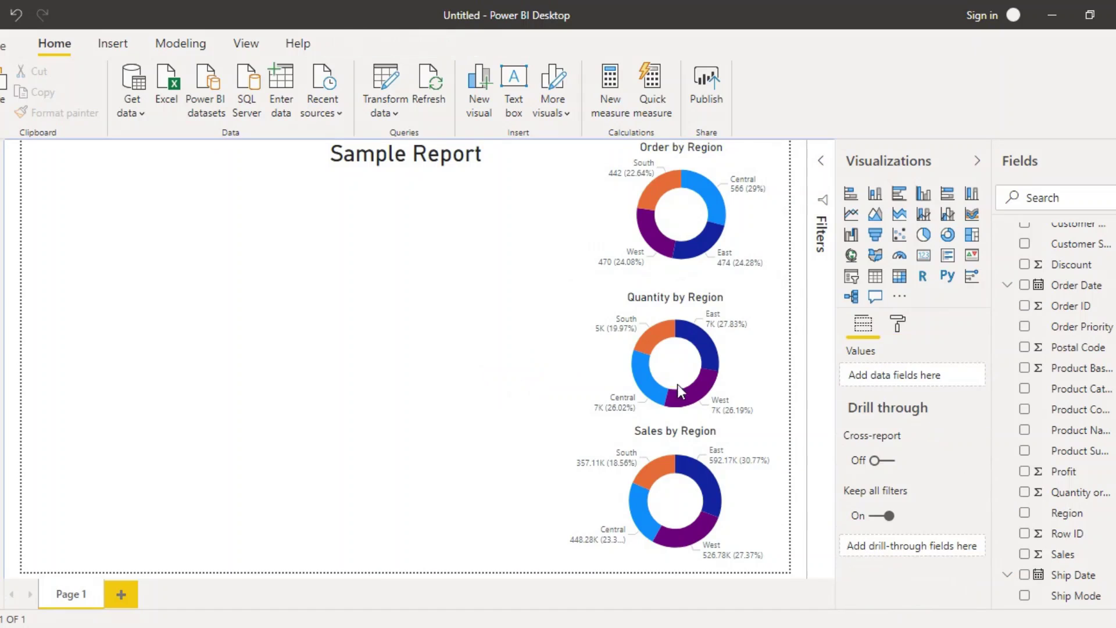
# - Add a stacked bar chart of Sales by Region and make it narrower and taller at the page's upper left
pyautogui.click(851, 195)
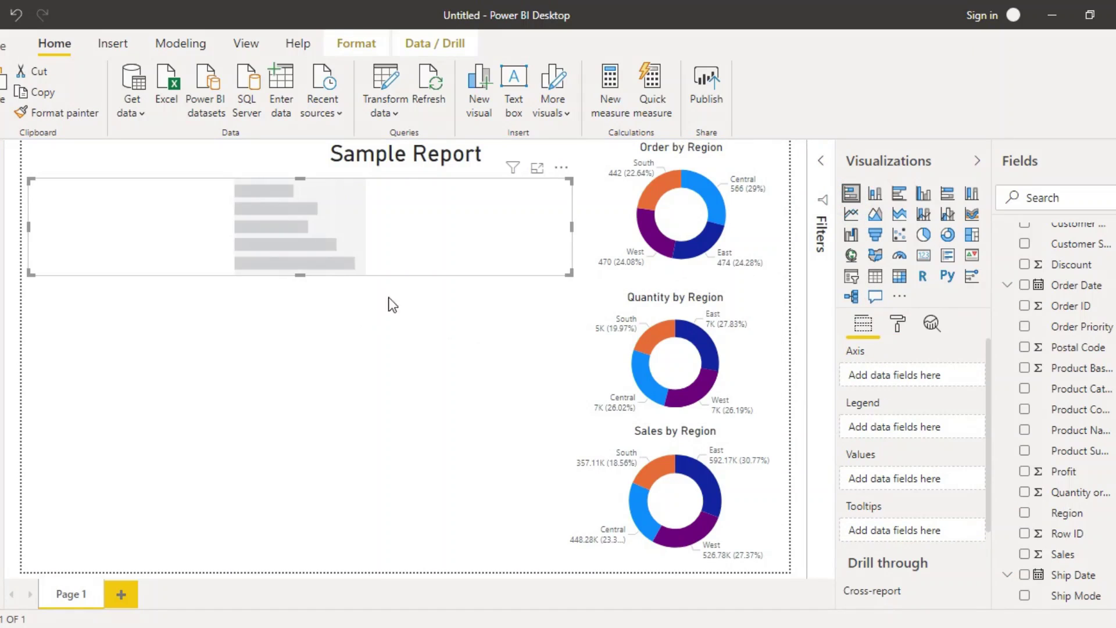
pyautogui.click(1024, 514)
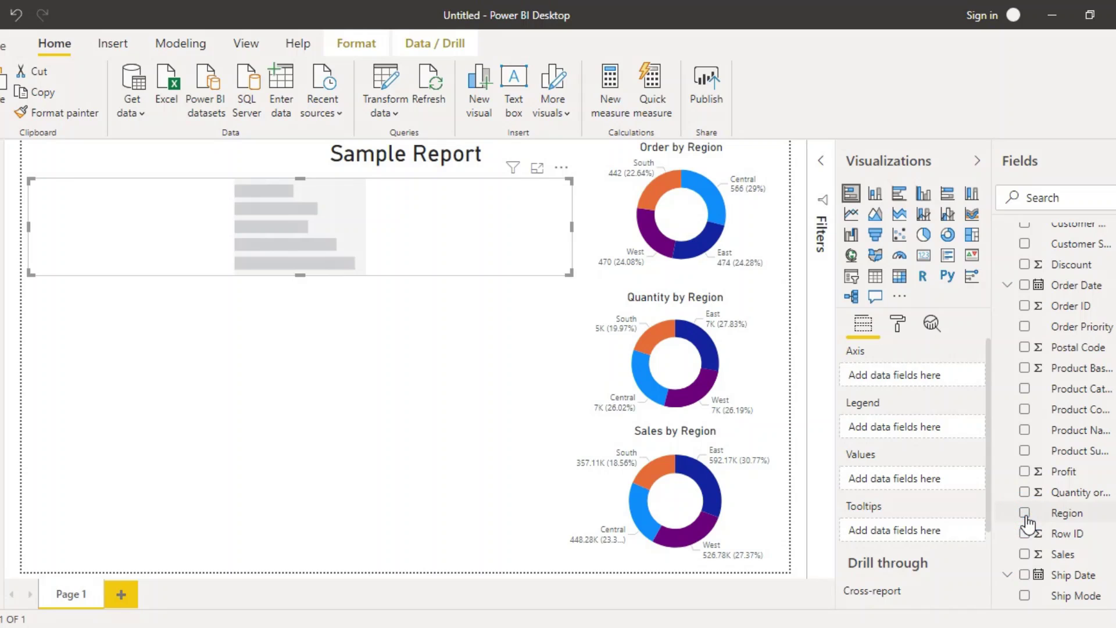
pyautogui.click(1024, 554)
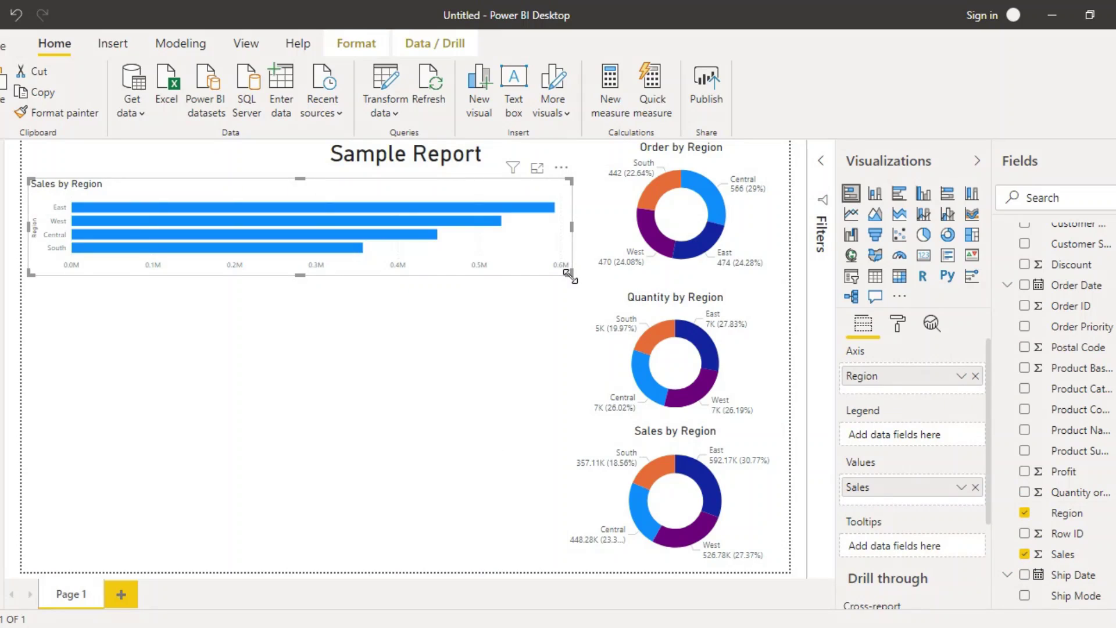
pyautogui.moveTo(569, 273); pyautogui.dragTo(242, 344)
pyautogui.click(288, 426)
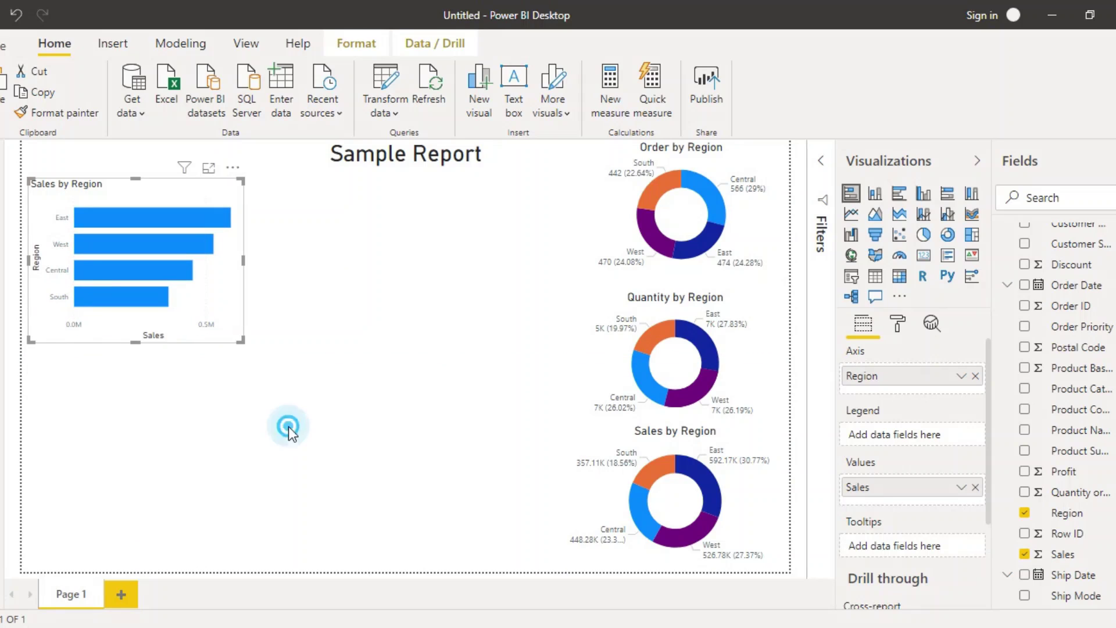
# - Add a line chart of Profit by Region, make it as narrow as the bar chart, and place it at the page's lower left
pyautogui.click(851, 215)
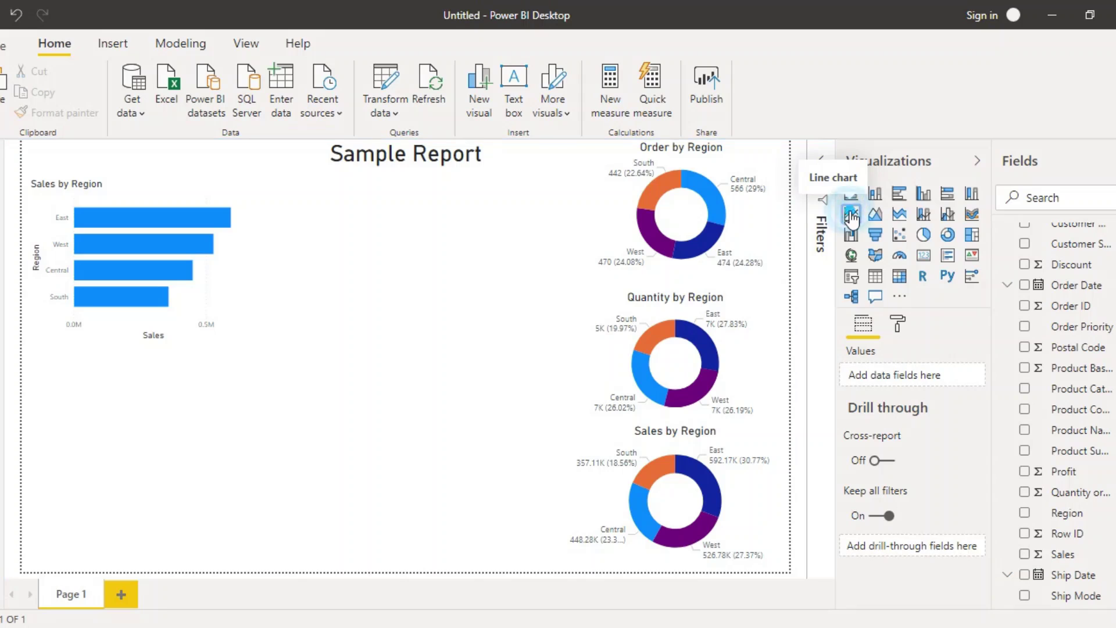
pyautogui.moveTo(420, 280); pyautogui.dragTo(203, 456)
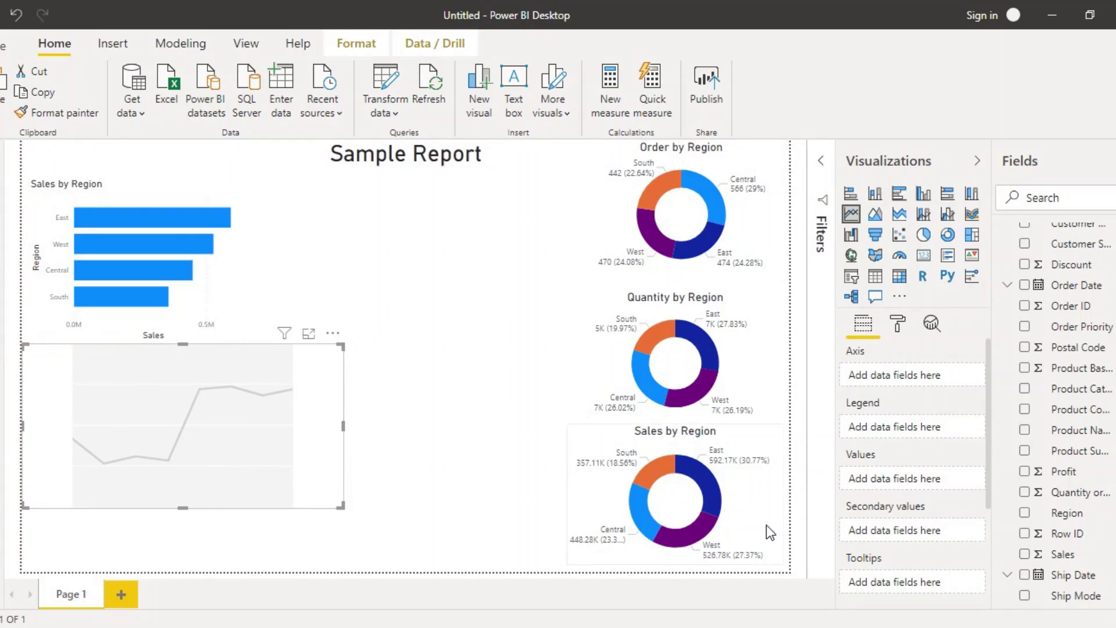
pyautogui.click(1024, 513)
pyautogui.click(1024, 472)
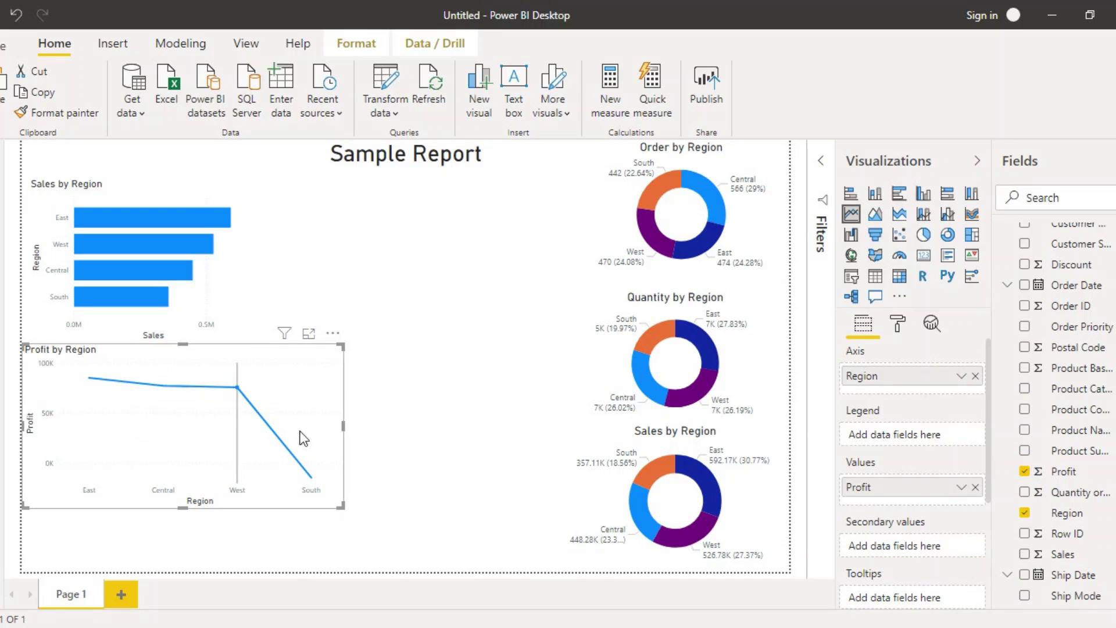
pyautogui.moveTo(343, 426); pyautogui.dragTo(245, 429)
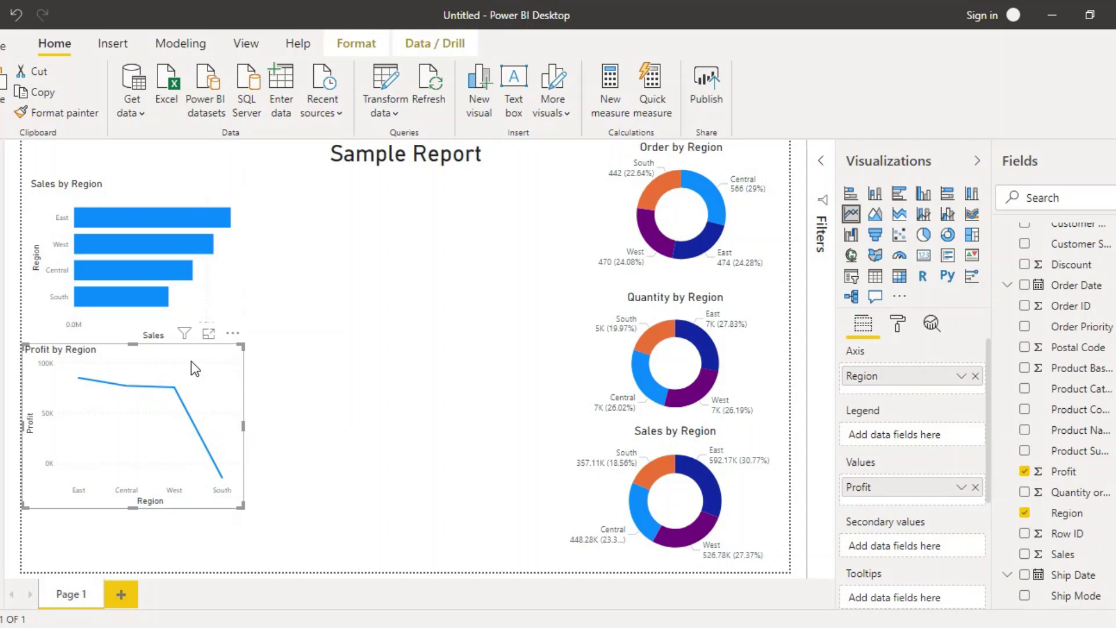
pyautogui.scroll(-2, 1058, 407)
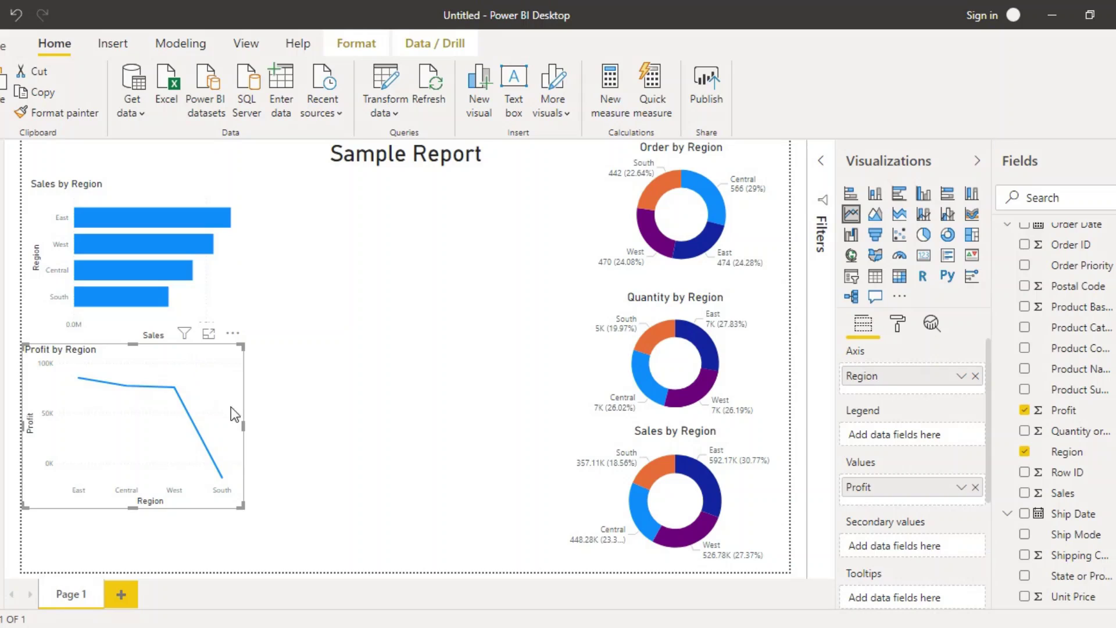
pyautogui.moveTo(155, 350); pyautogui.dragTo(155, 410)
pyautogui.click(300, 411)
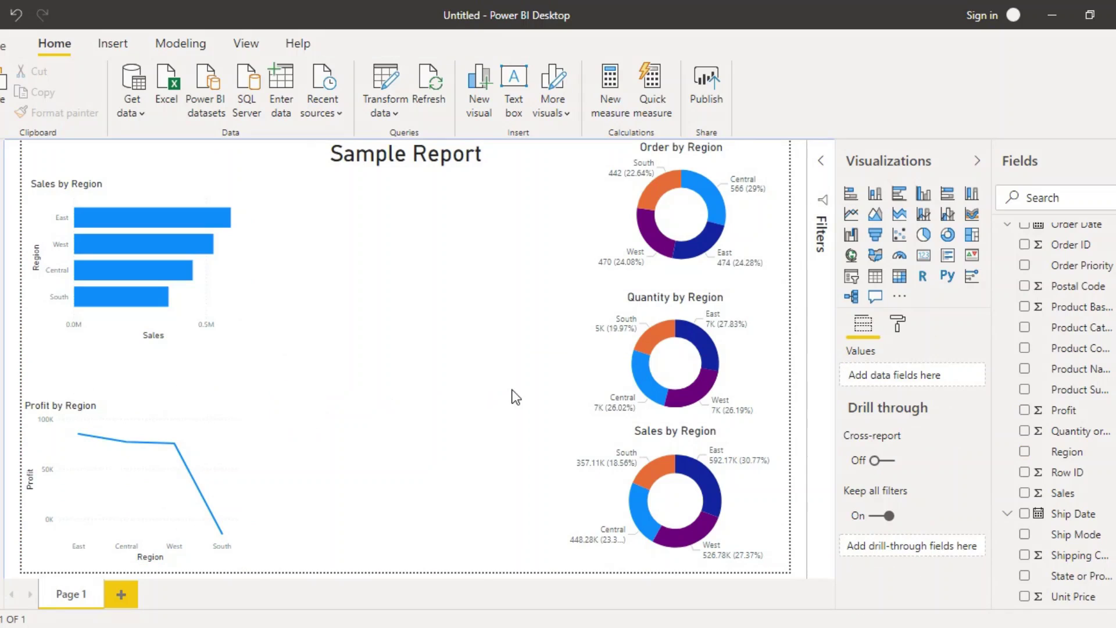
pyautogui.click(874, 277)
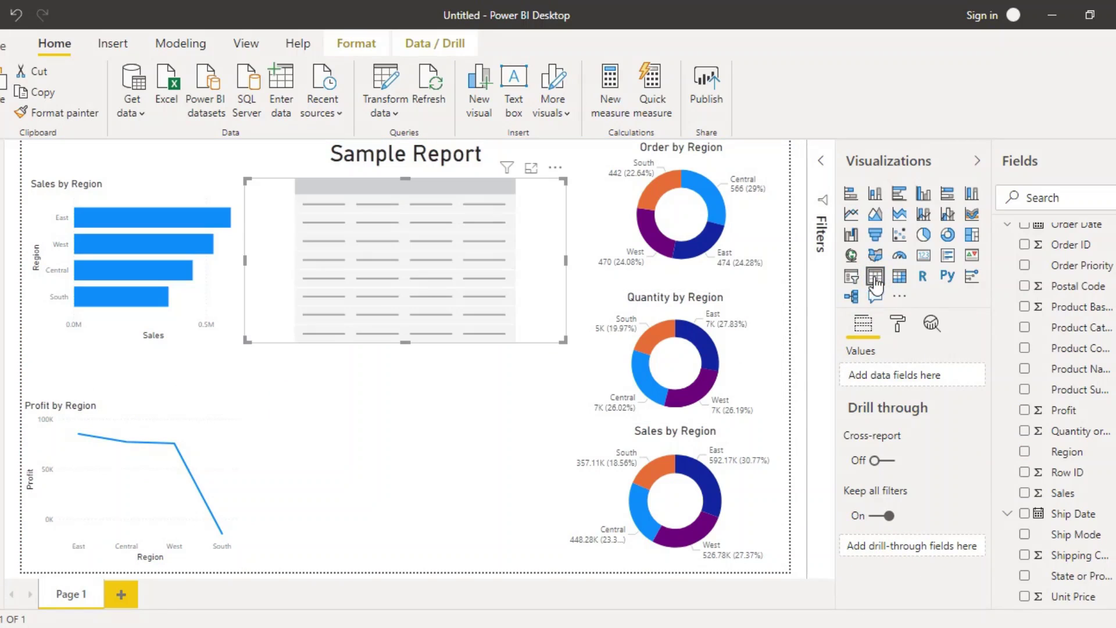
pyautogui.moveTo(406, 342); pyautogui.dragTo(420, 482)
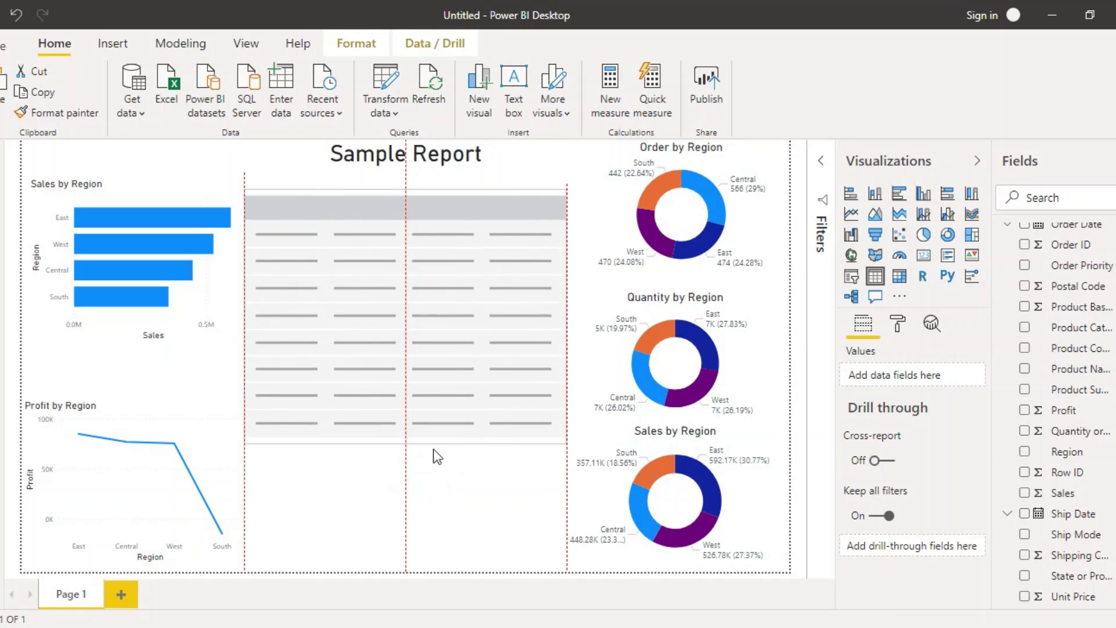
pyautogui.press('Escape')
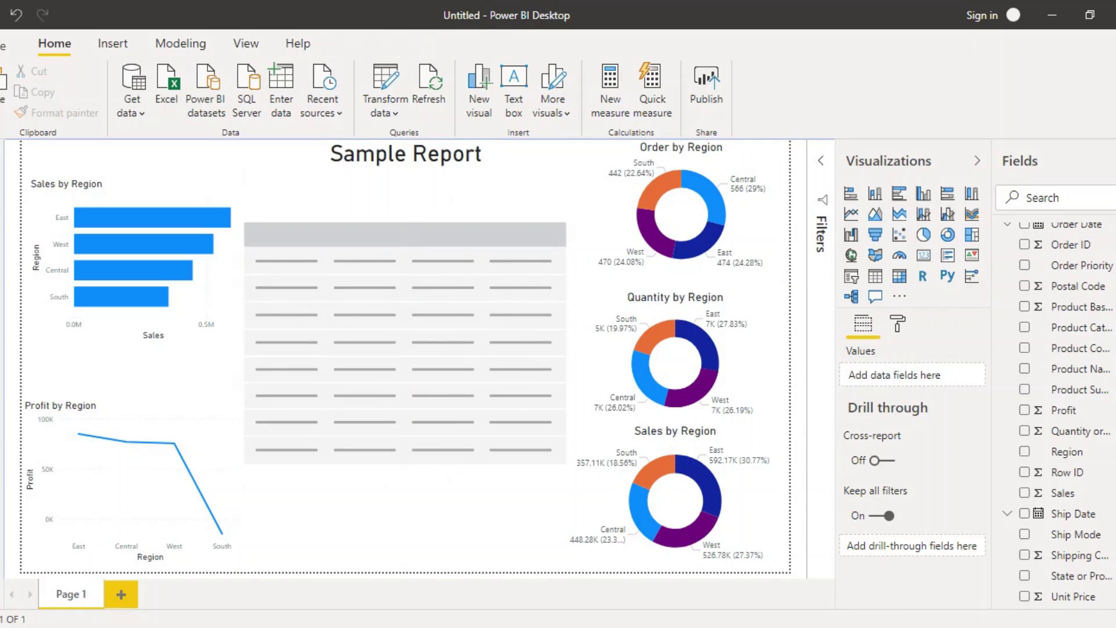
pyautogui.scroll(2, 1064, 299)
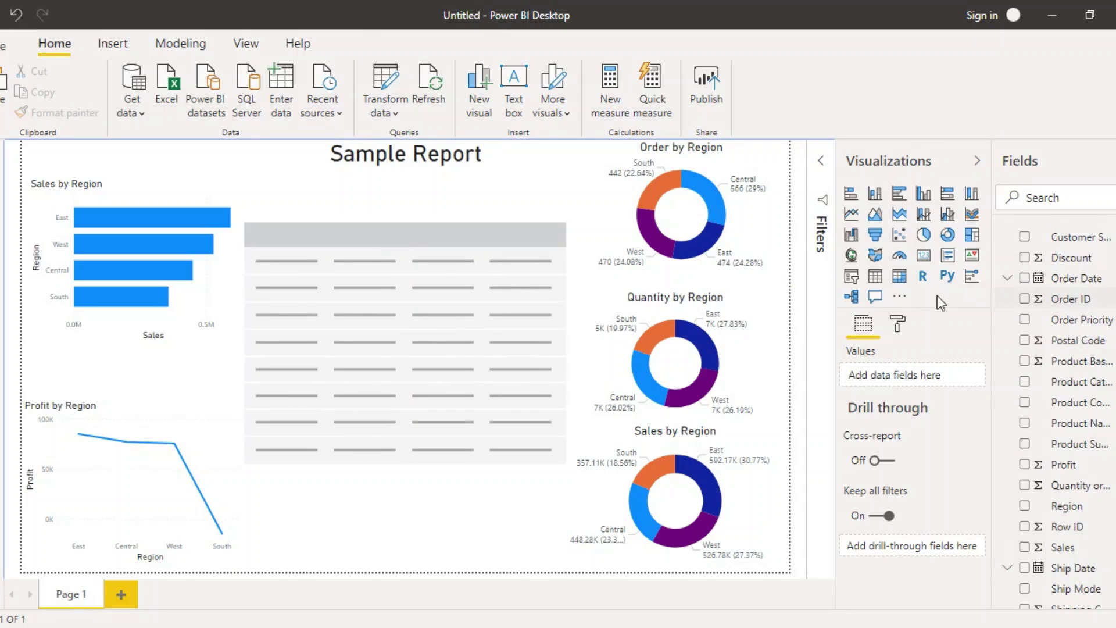
# - Add an empty matrix below the blank table in the page's middle and delete the table
pyautogui.click(900, 276)
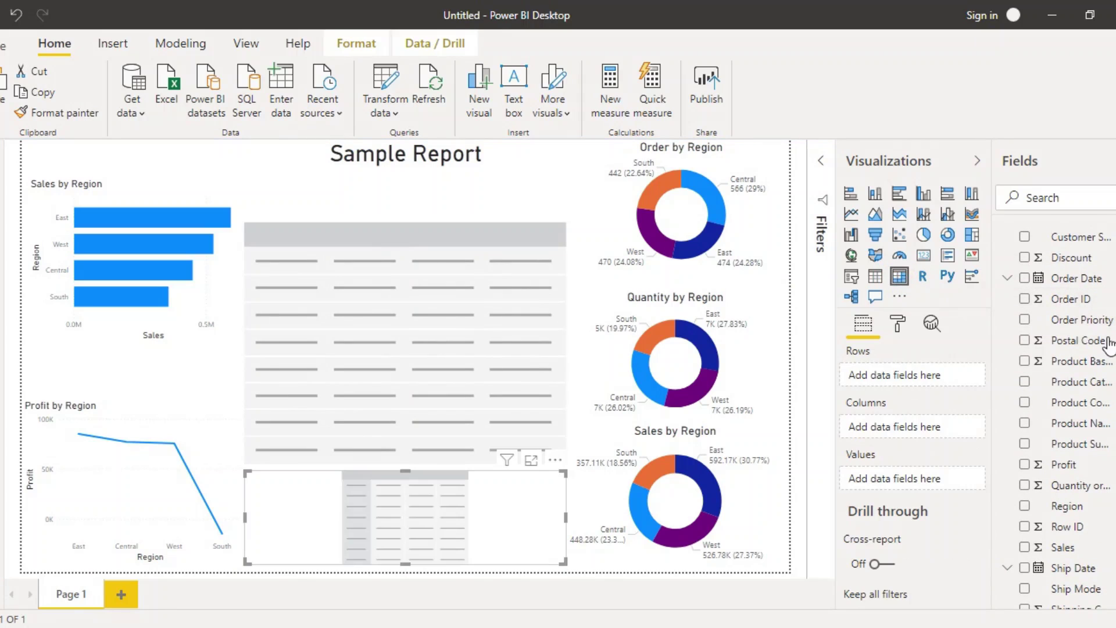
pyautogui.click(395, 368)
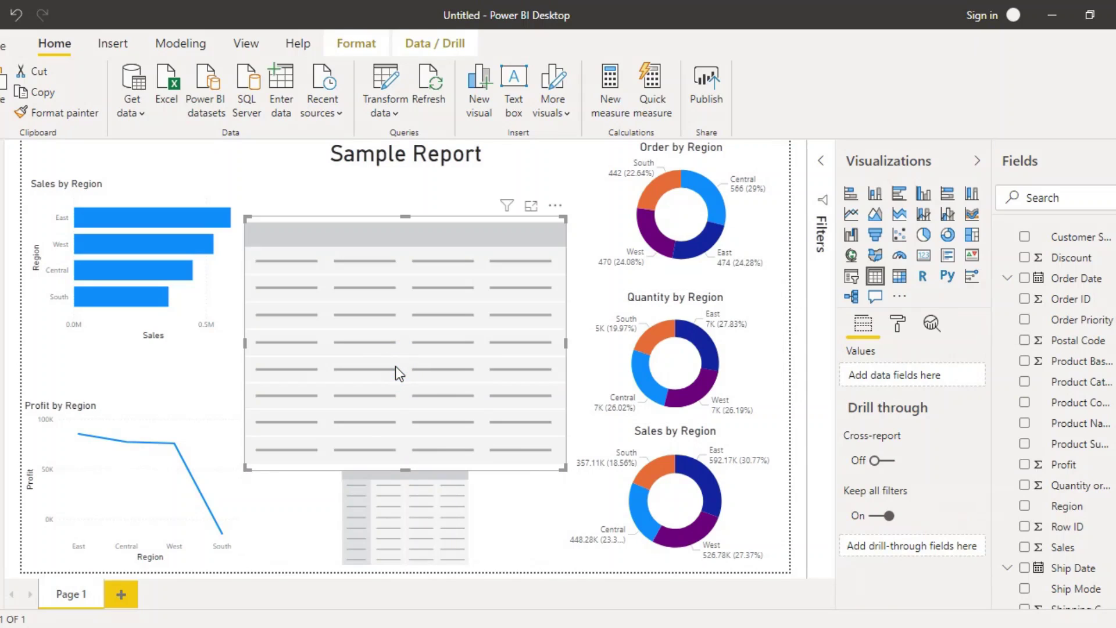
pyautogui.press('Delete')
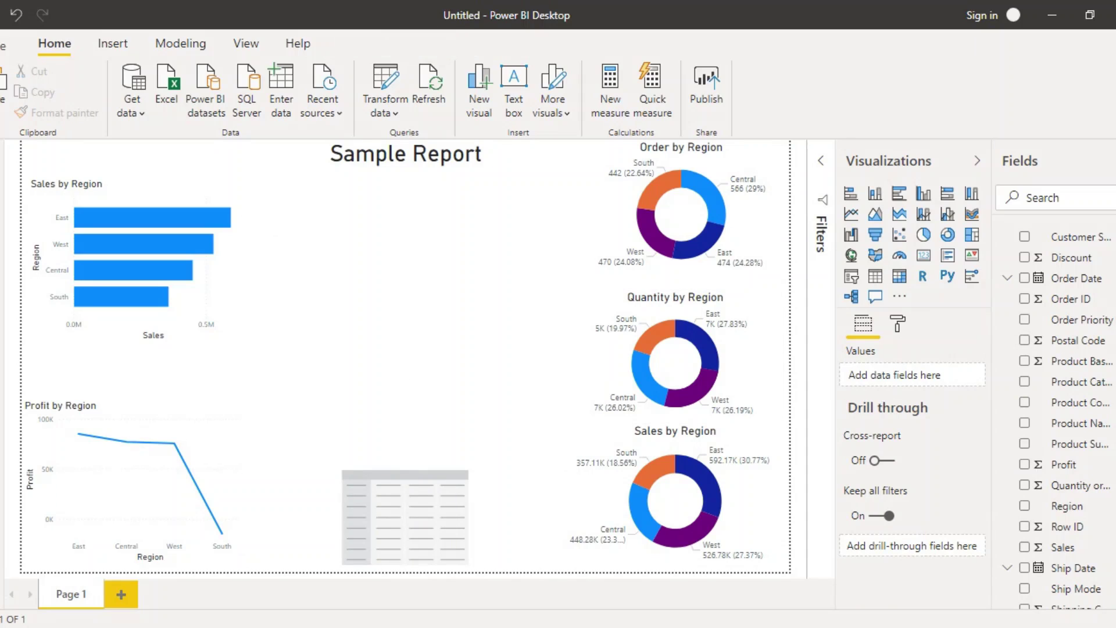
pyautogui.scroll(3, 1039, 276)
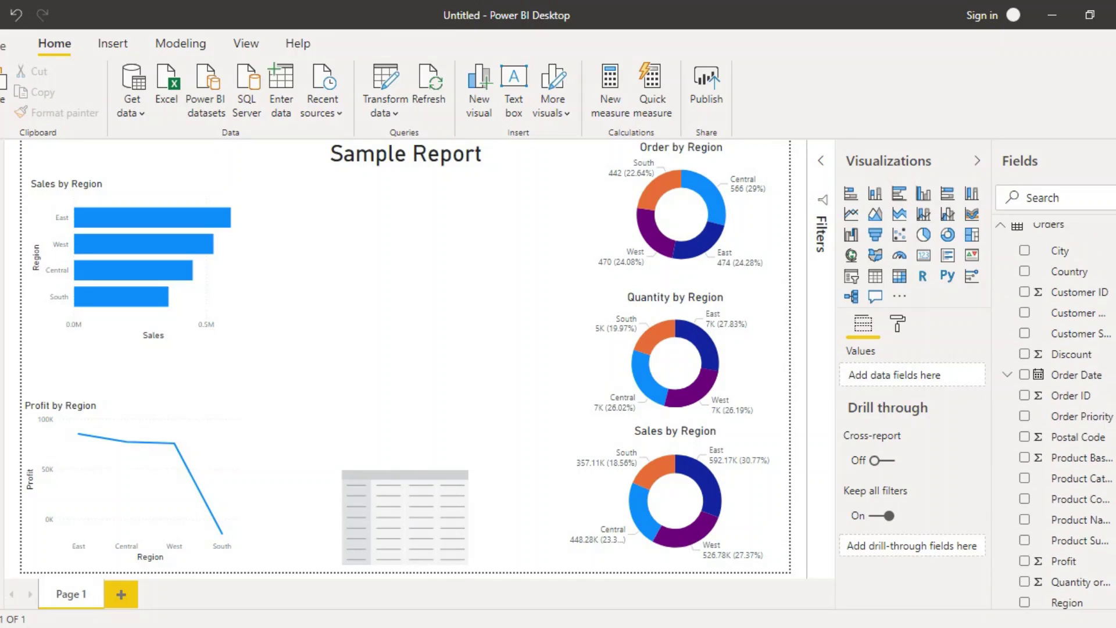
pyautogui.click(1025, 251)
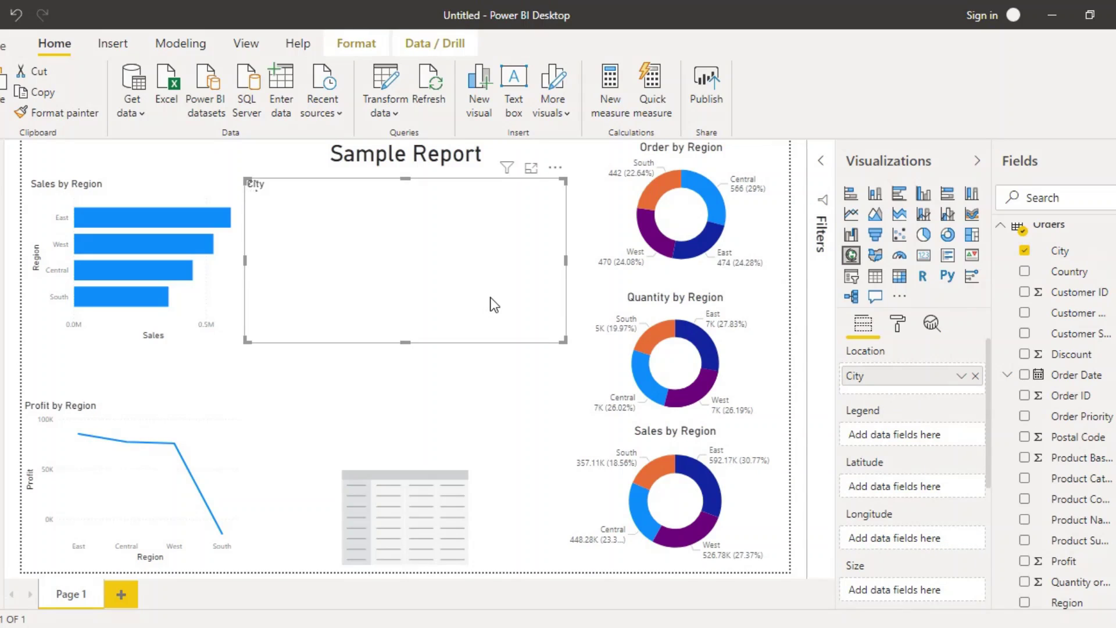
pyautogui.press('Delete')
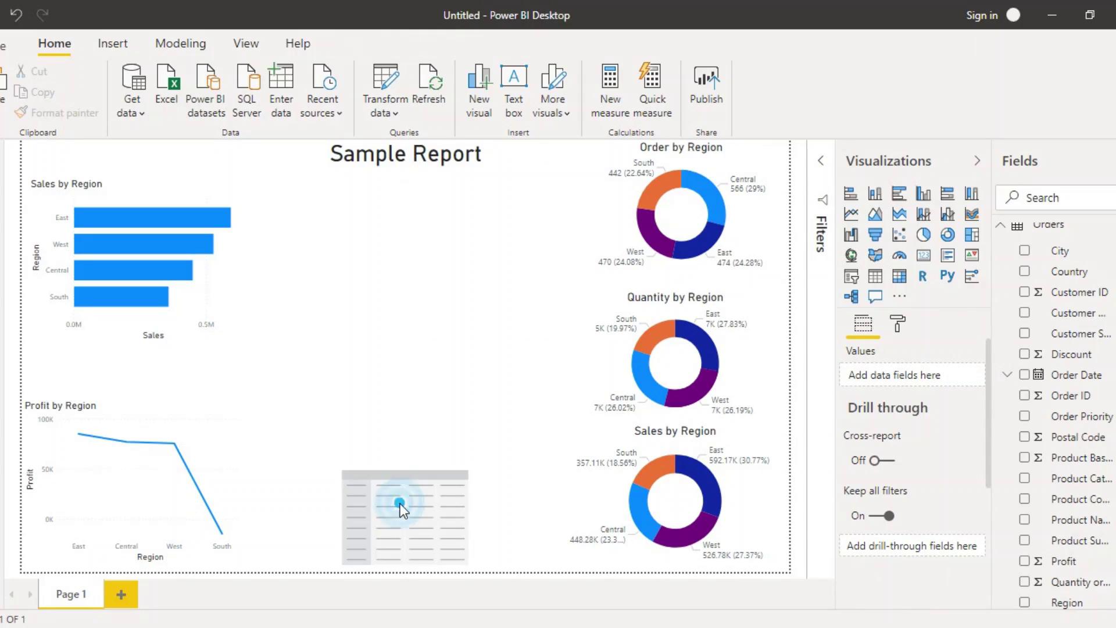
# - Fill the matrix with City as rows, Region as columns and Sales as values, and extend it upward to just below the report title
pyautogui.click(900, 275)
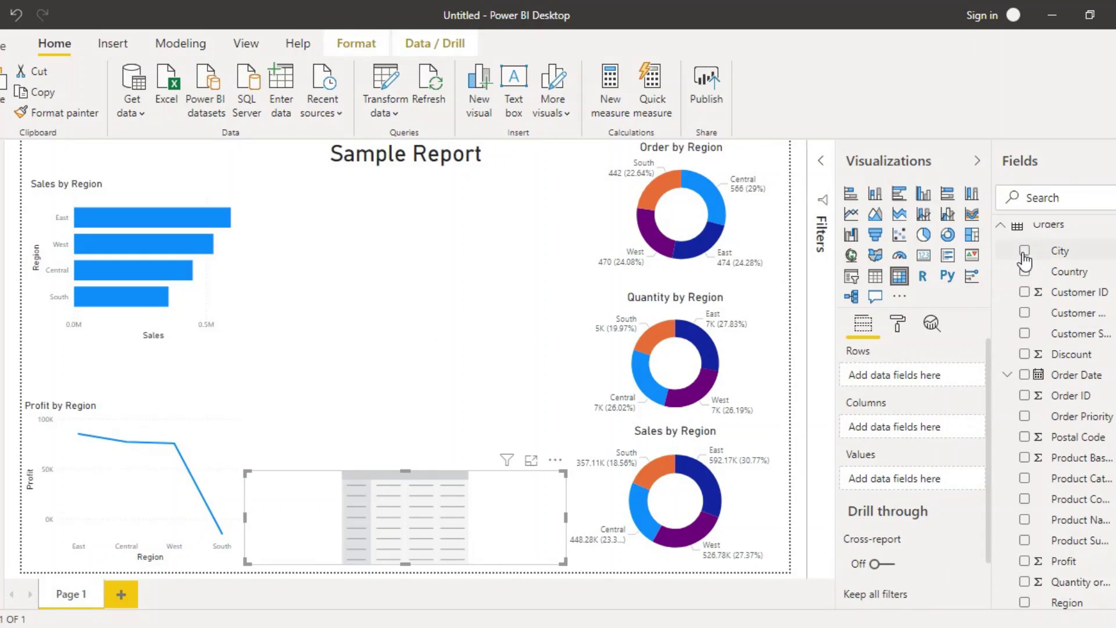
pyautogui.click(1024, 250)
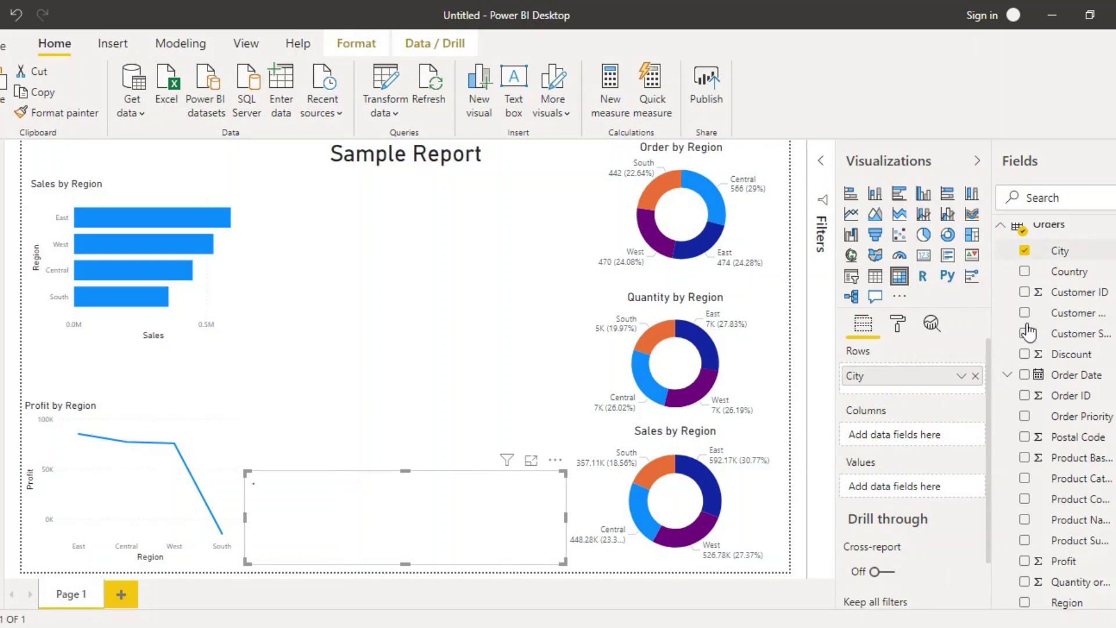
pyautogui.click(1025, 603)
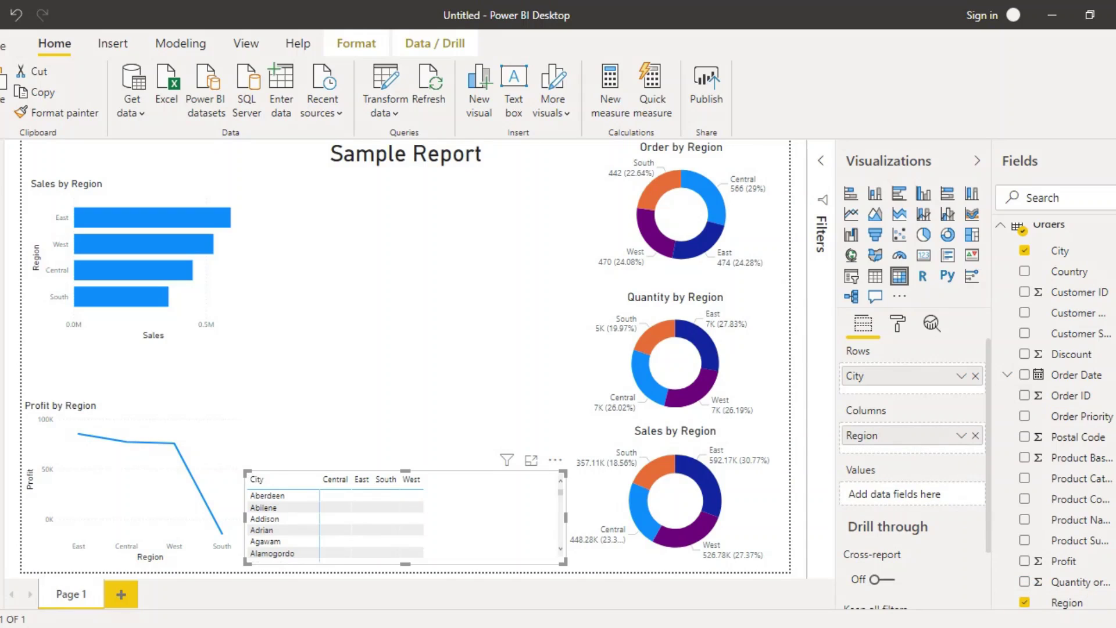
pyautogui.scroll(-3, 1024, 598)
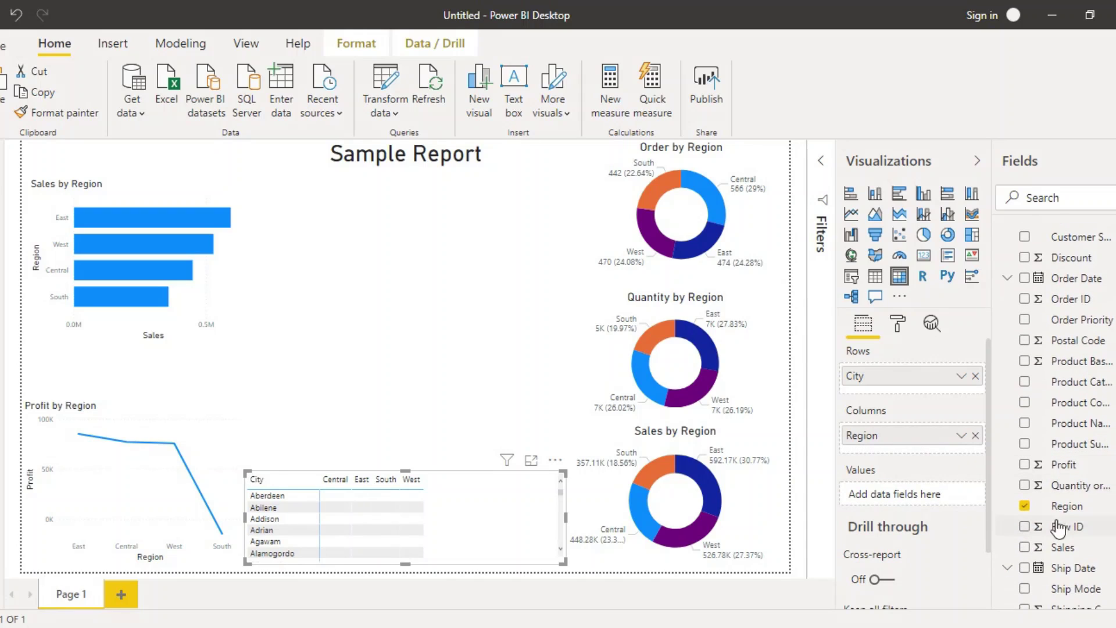
pyautogui.click(1025, 550)
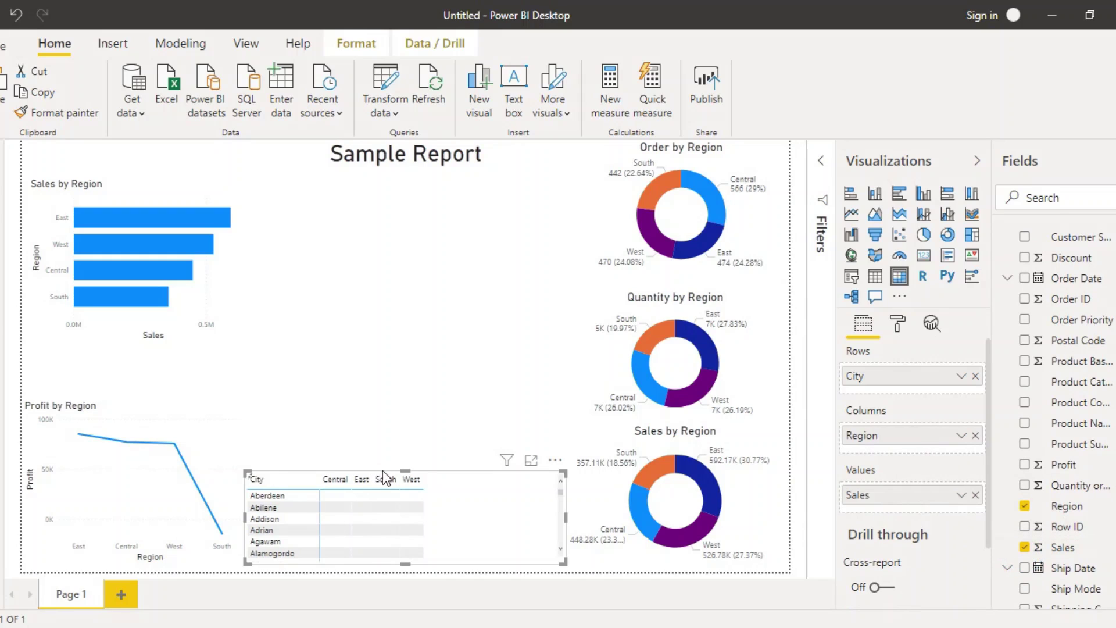
pyautogui.moveTo(408, 470); pyautogui.dragTo(404, 290)
pyautogui.moveTo(408, 233); pyautogui.dragTo(416, 173)
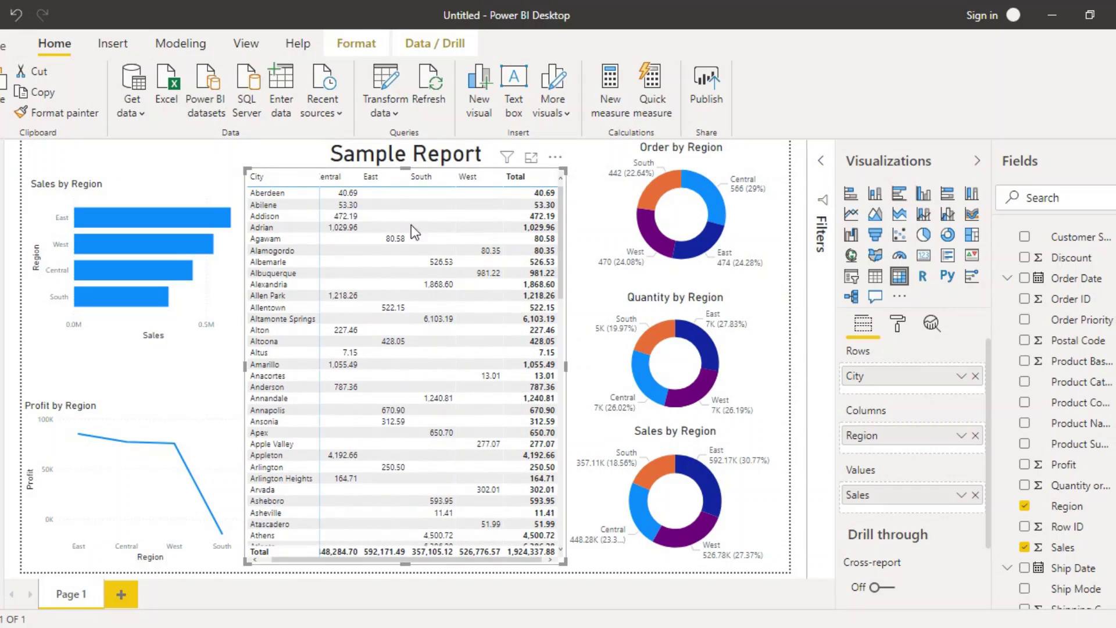
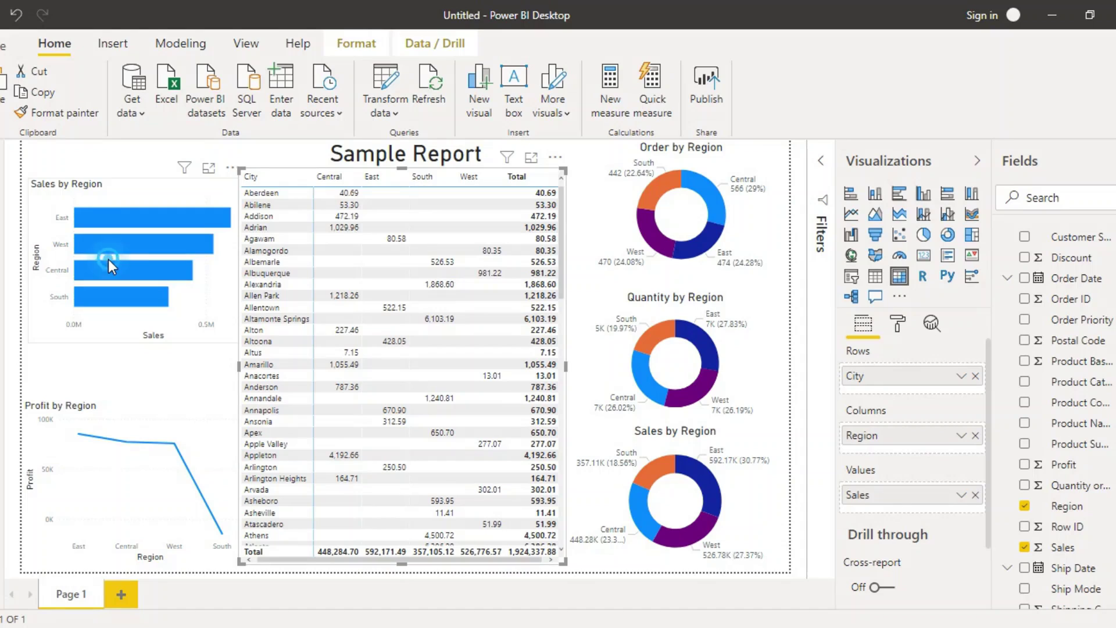
# - Replace the Sales by Region bar chart with a Region slicer and shorten it to fit its four options
pyautogui.click(108, 259)
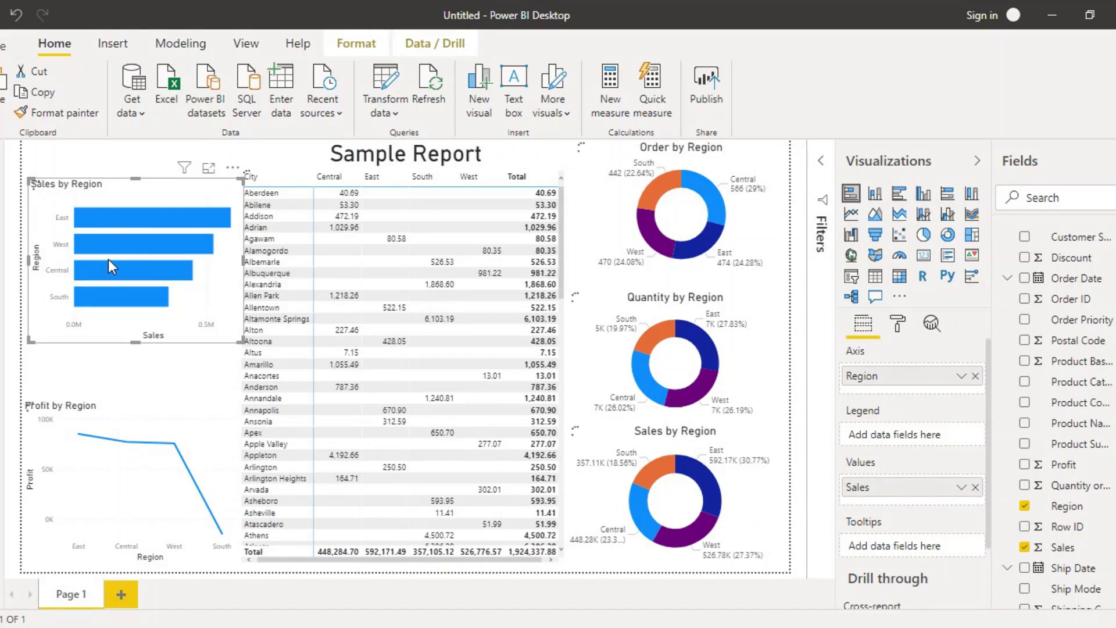
pyautogui.press('Delete')
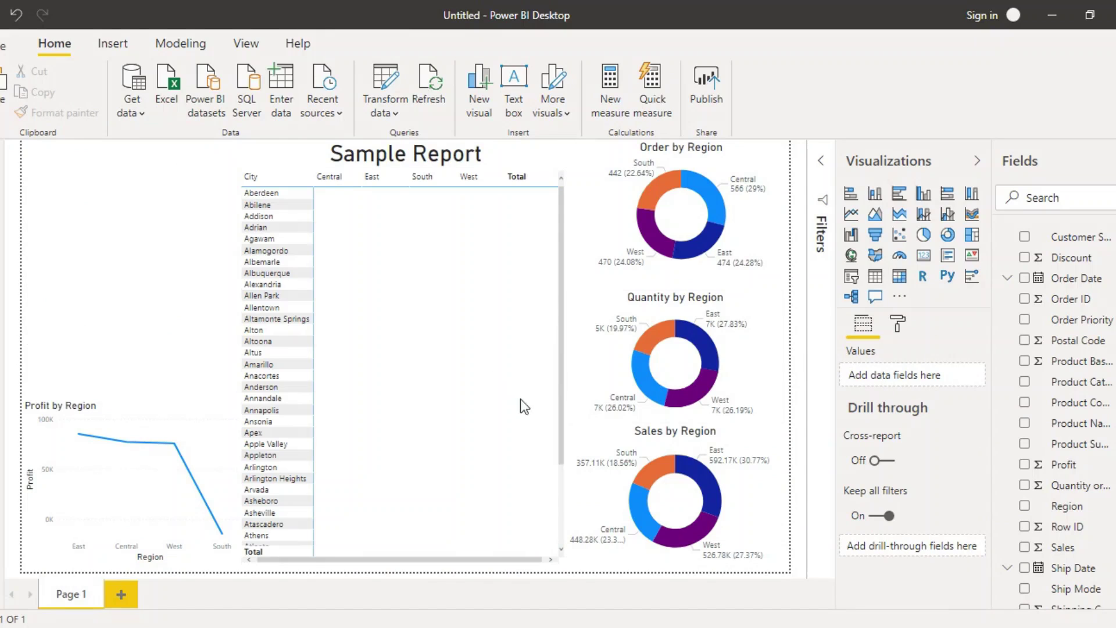
pyautogui.click(852, 278)
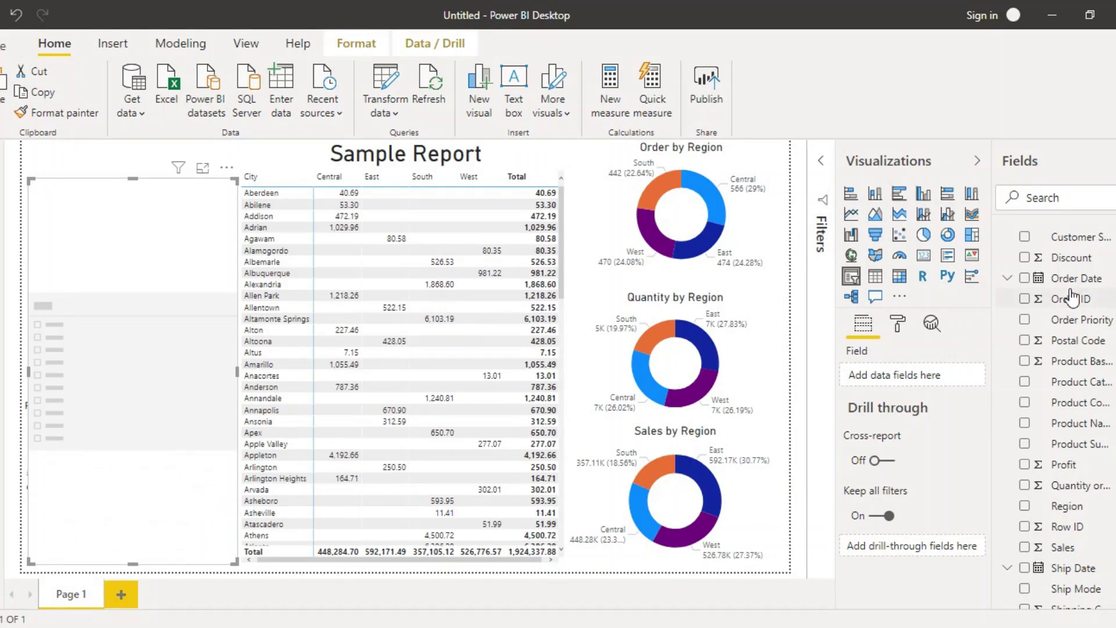
pyautogui.scroll(3, 1055, 407)
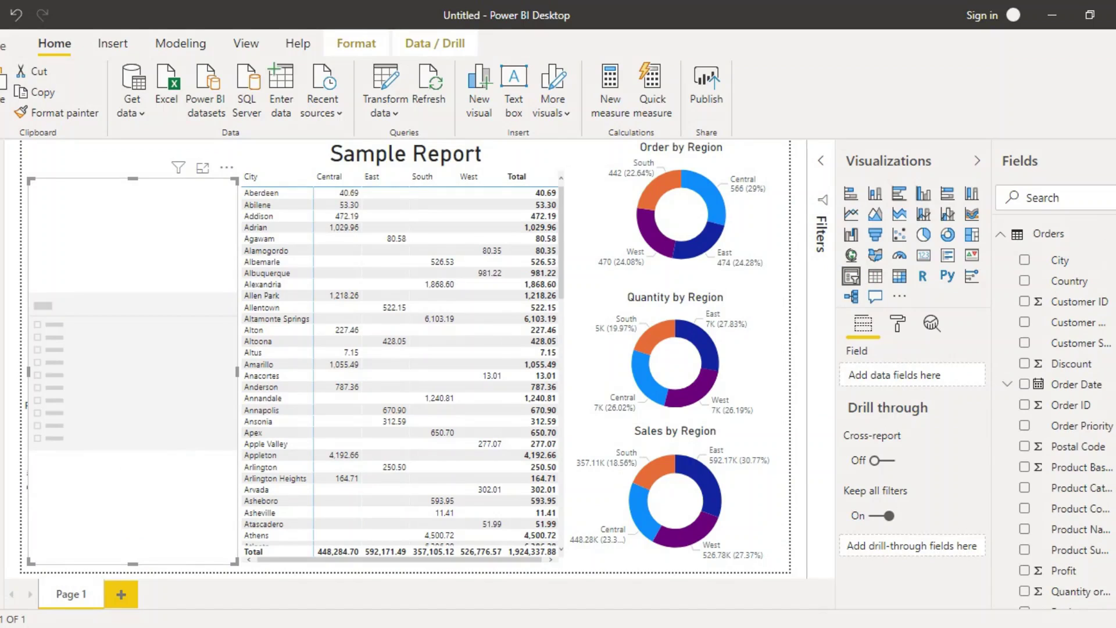
pyautogui.scroll(-4, 1030, 501)
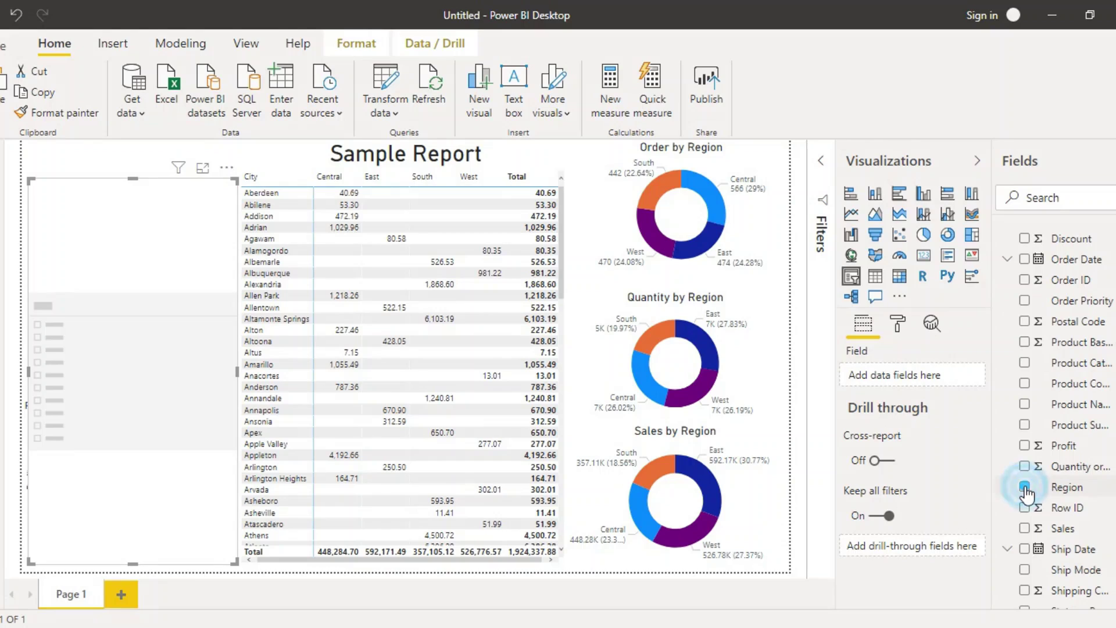
pyautogui.click(1025, 486)
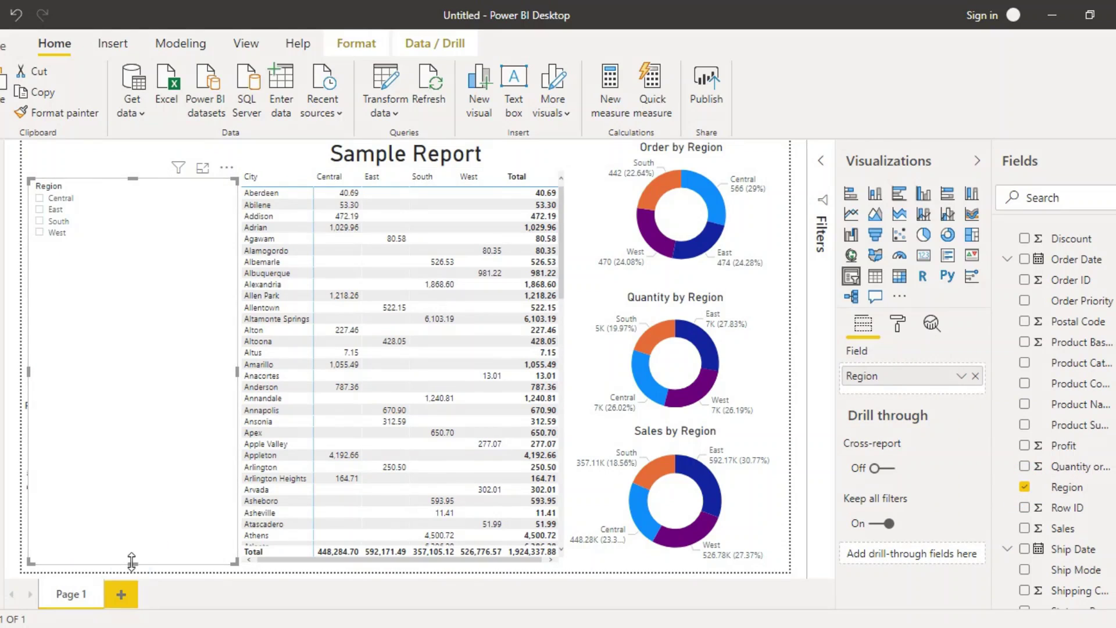
pyautogui.moveTo(132, 561); pyautogui.dragTo(124, 240)
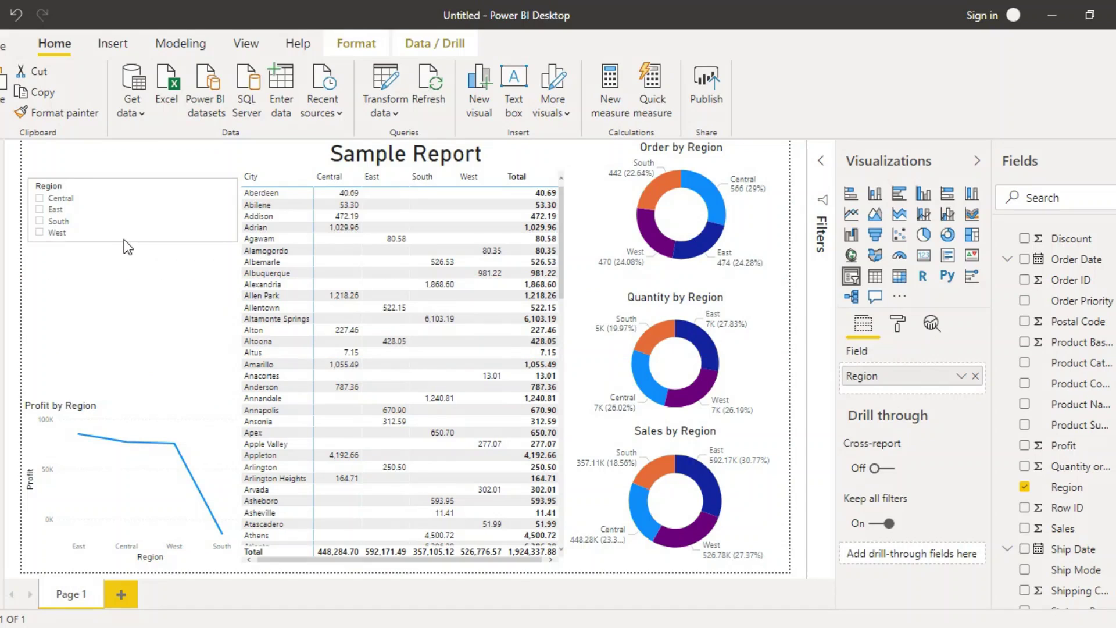
# - Filter the report to the Central region with the slicer and clear that filter again
pyautogui.click(139, 327)
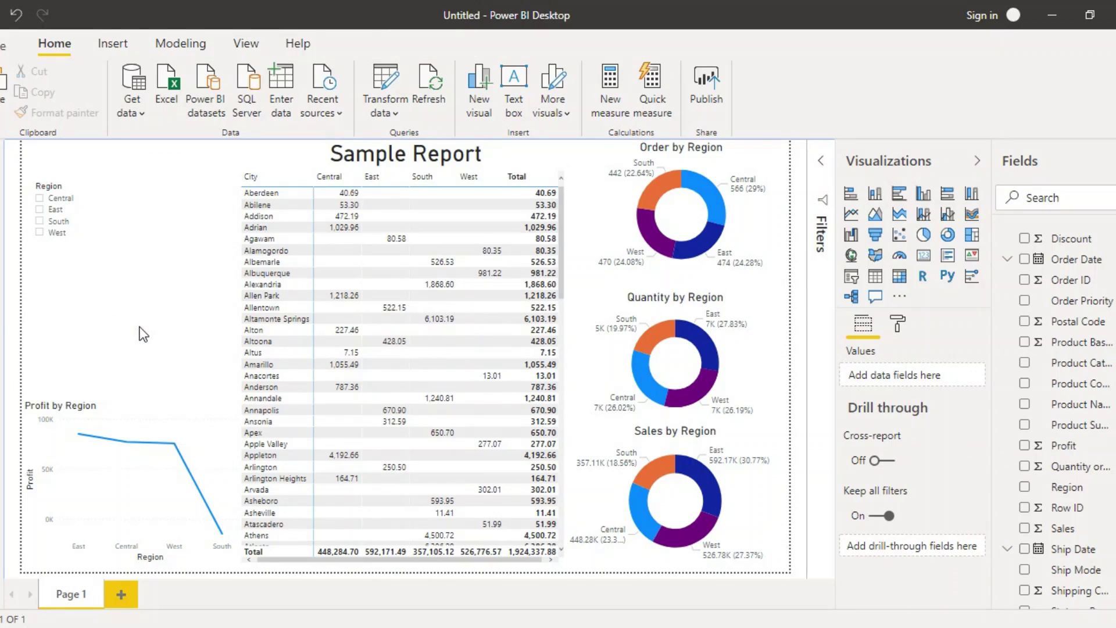
pyautogui.click(40, 198)
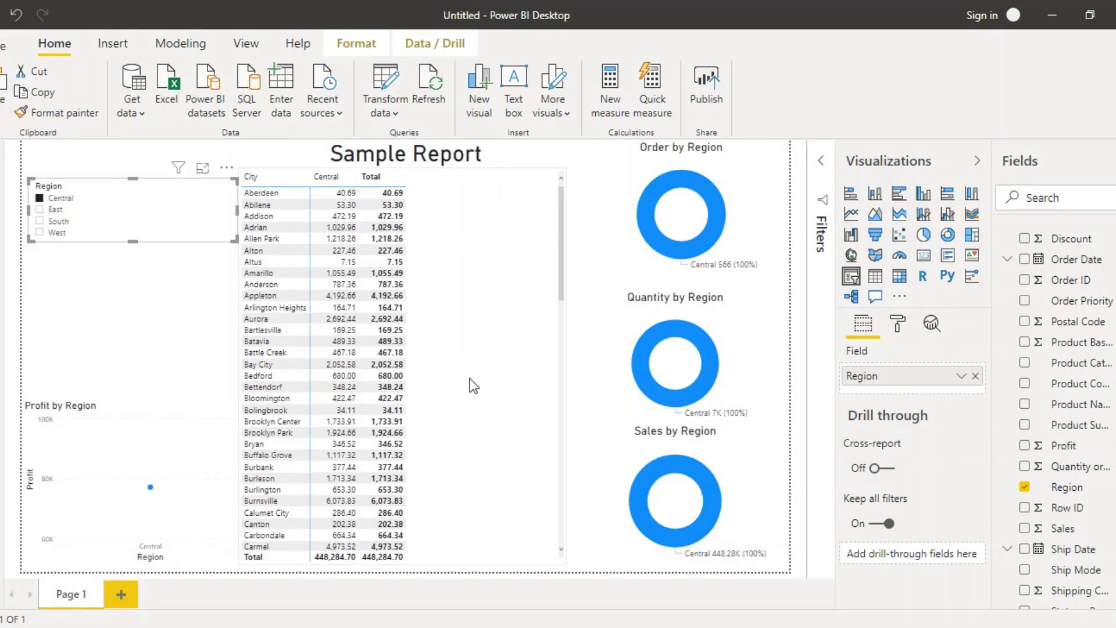
pyautogui.click(40, 199)
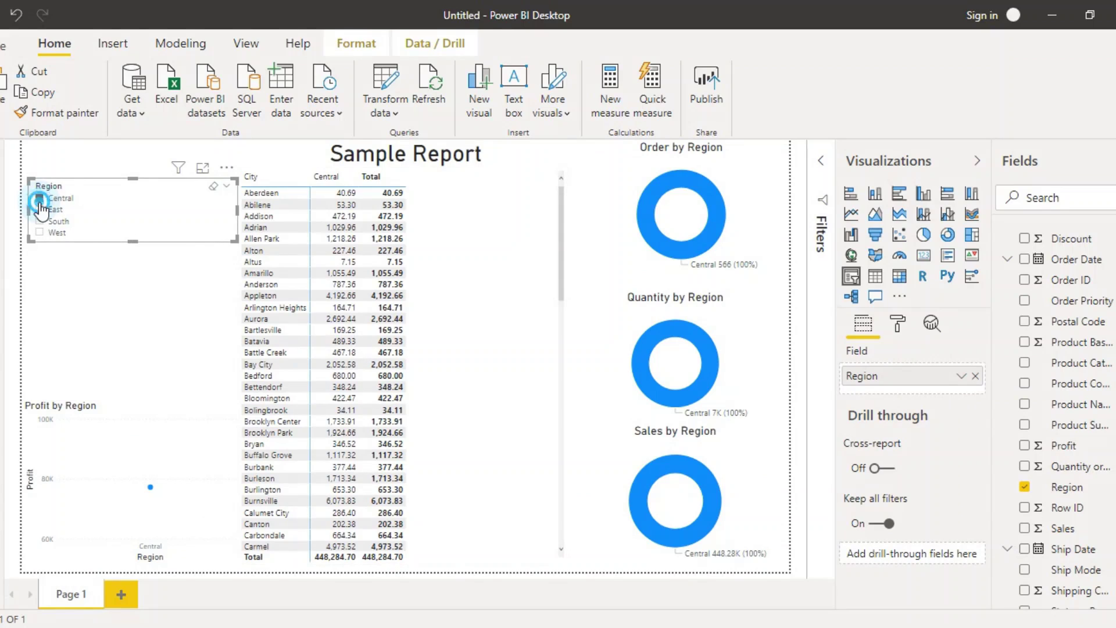
# - Replace Region with City as the slicer's field and lengthen the slicer down toward the Profit by Region chart
pyautogui.click(975, 376)
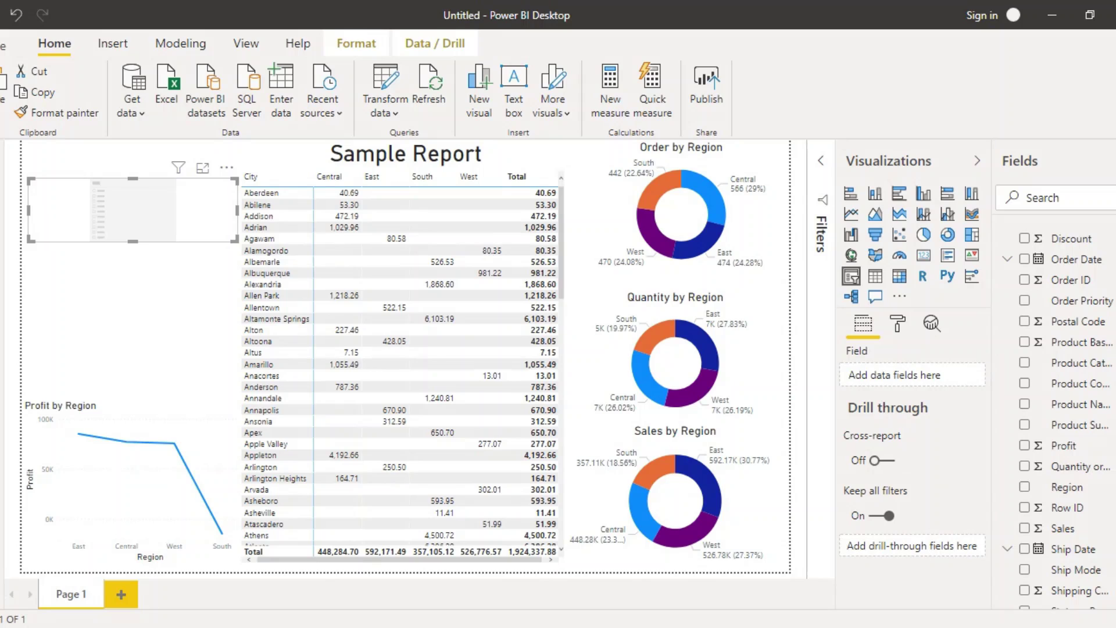
pyautogui.scroll(3, 1055, 415)
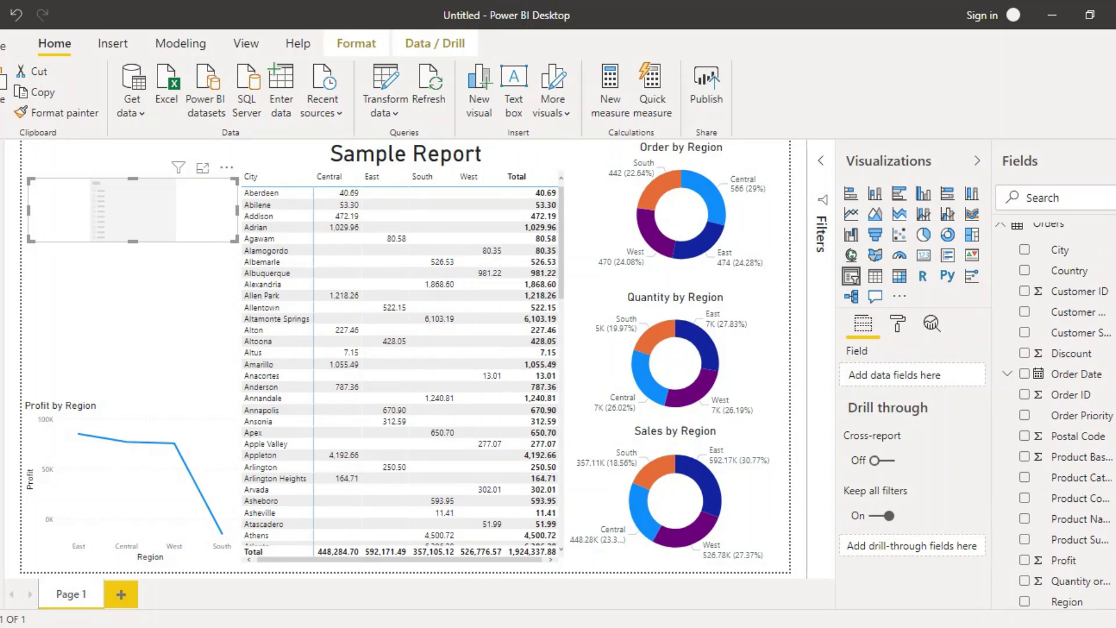
pyautogui.click(1024, 251)
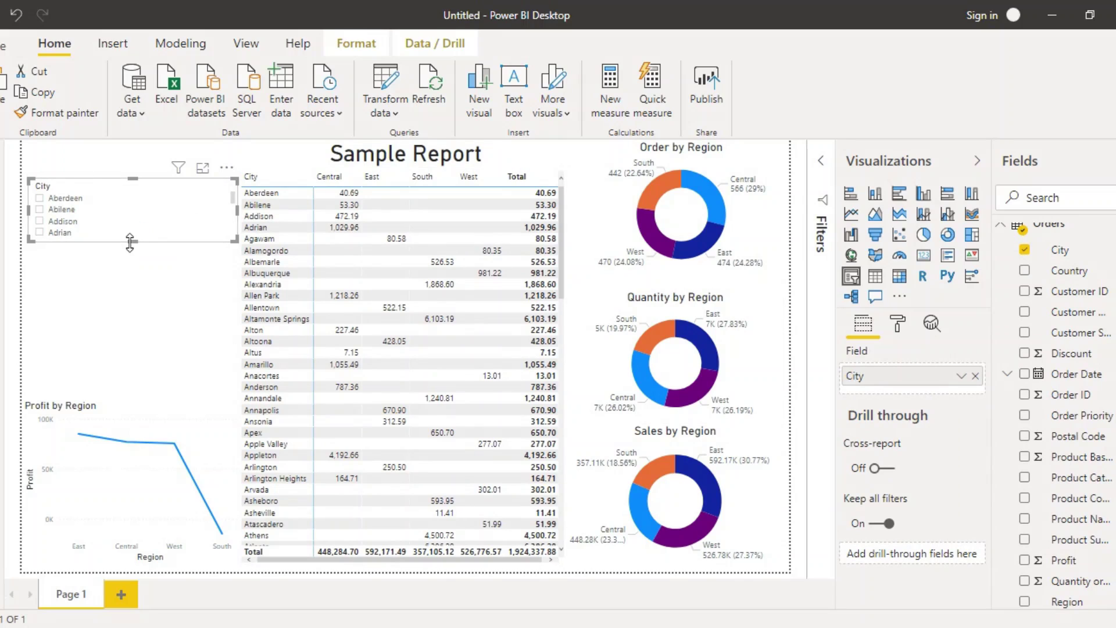
pyautogui.moveTo(129, 241); pyautogui.dragTo(138, 359)
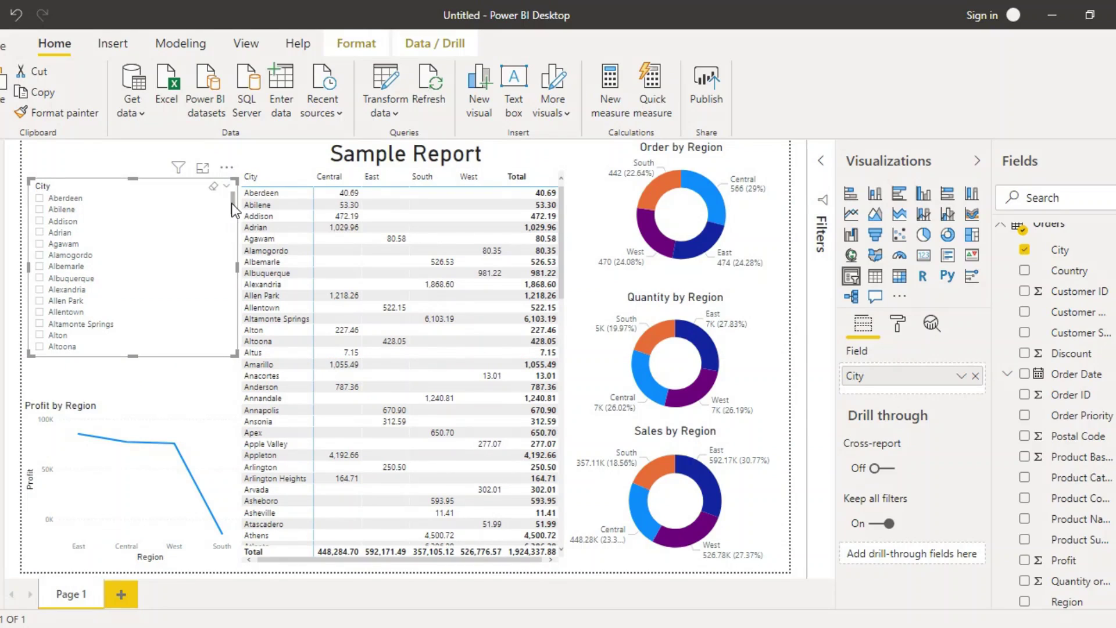
# - Filter the report to Barrington with the City slicer and delete the slicer from the page
pyautogui.moveTo(231, 203); pyautogui.dragTo(231, 266)
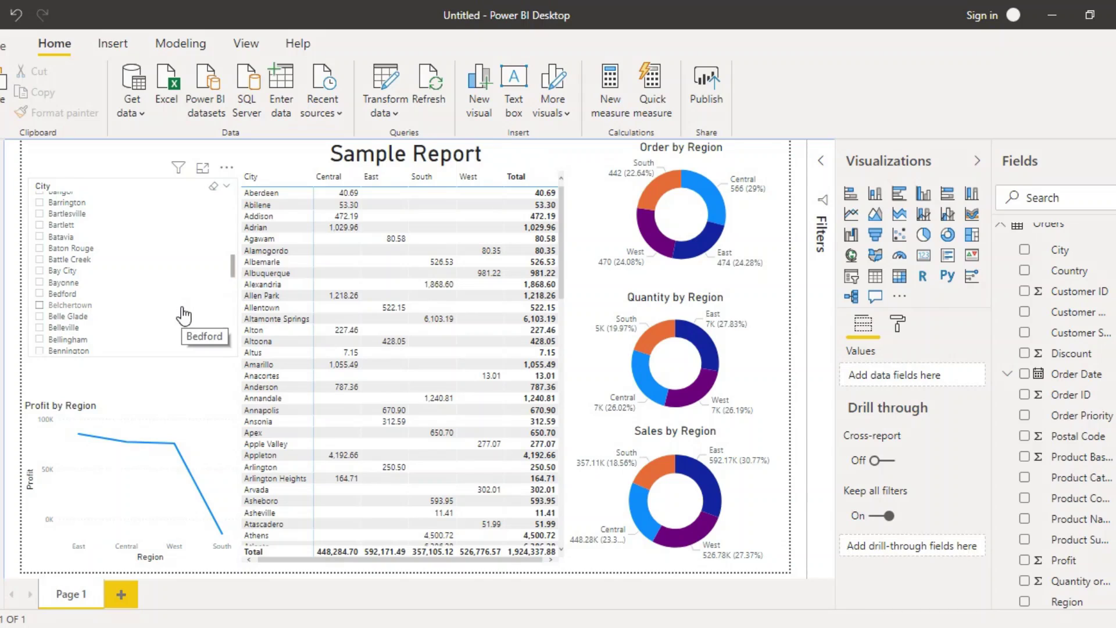
pyautogui.click(128, 203)
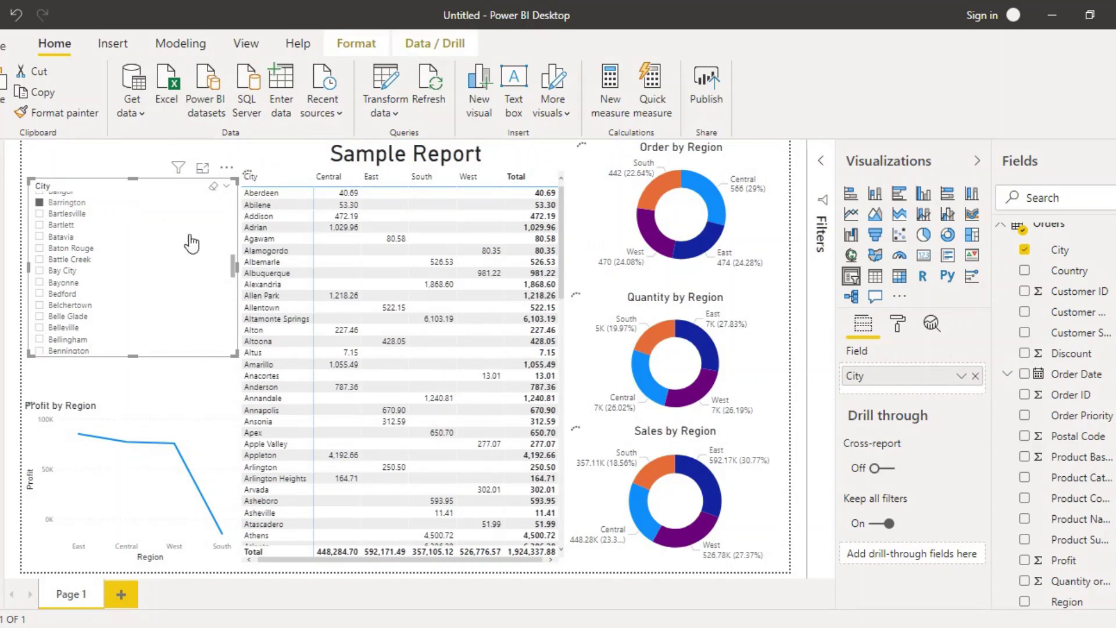
pyautogui.press('Delete')
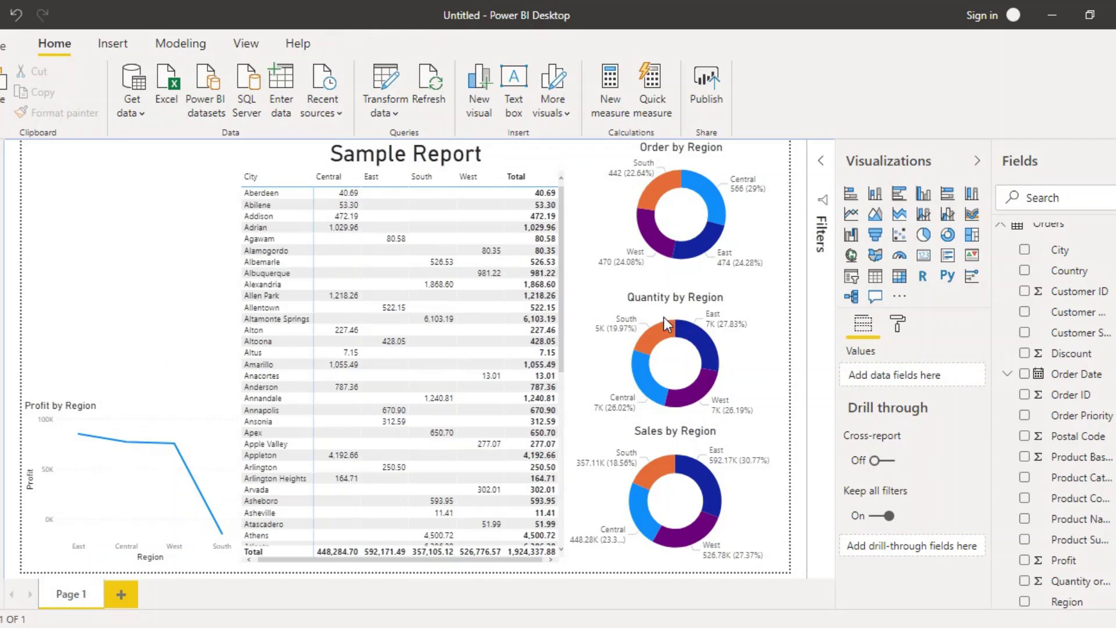
# - Add a card showing Profit and shrink it to fit directly above the Profit by Region line chart
pyautogui.click(929, 261)
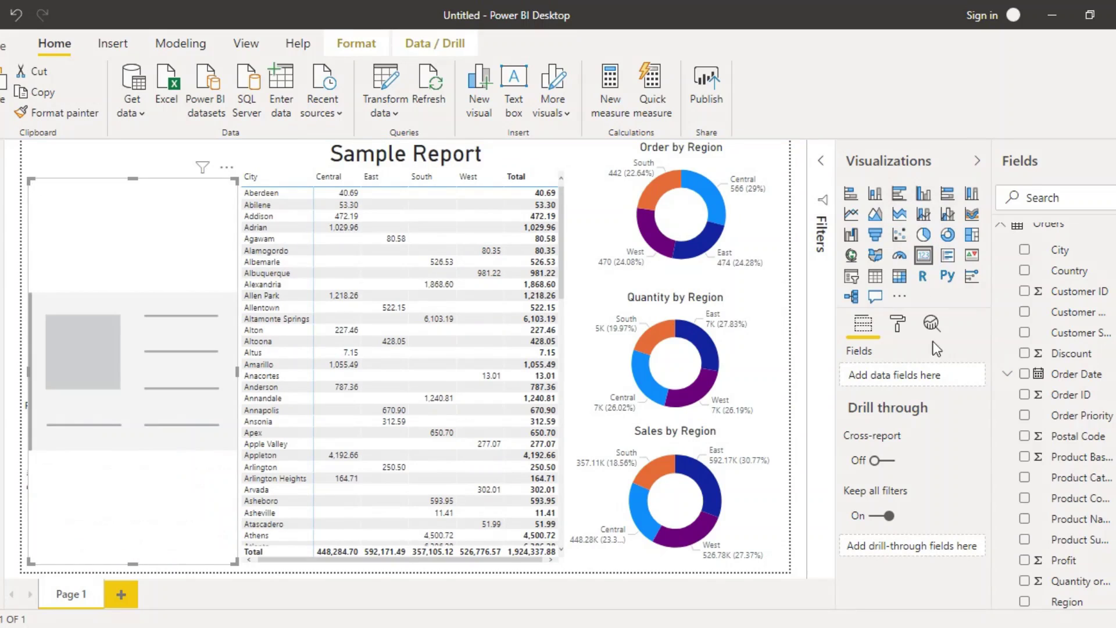
pyautogui.click(1025, 561)
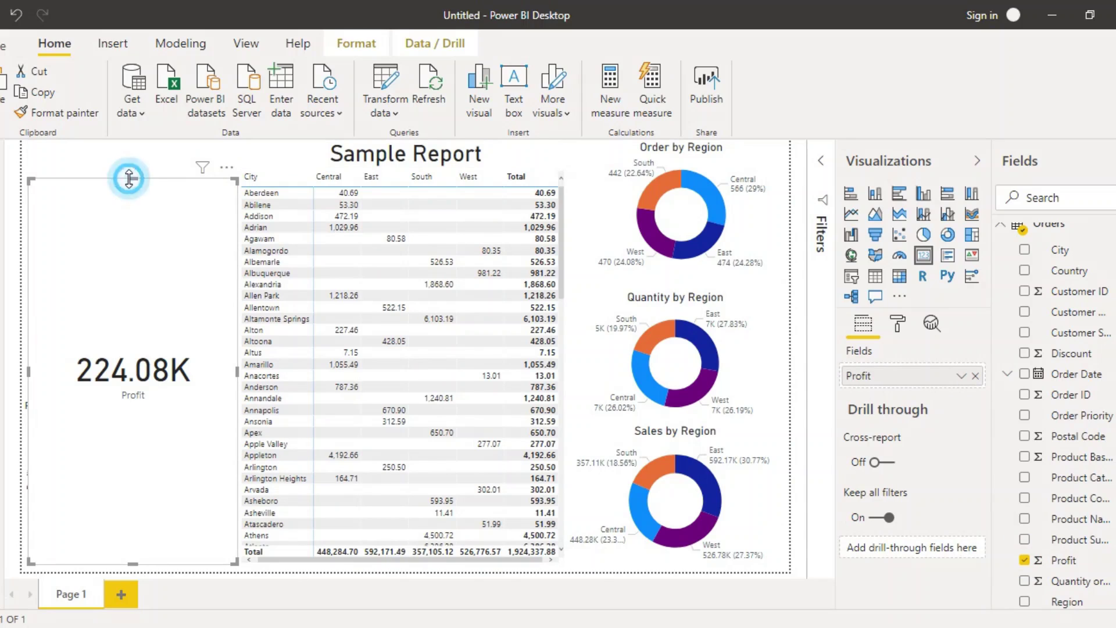
pyautogui.moveTo(131, 179); pyautogui.dragTo(158, 308)
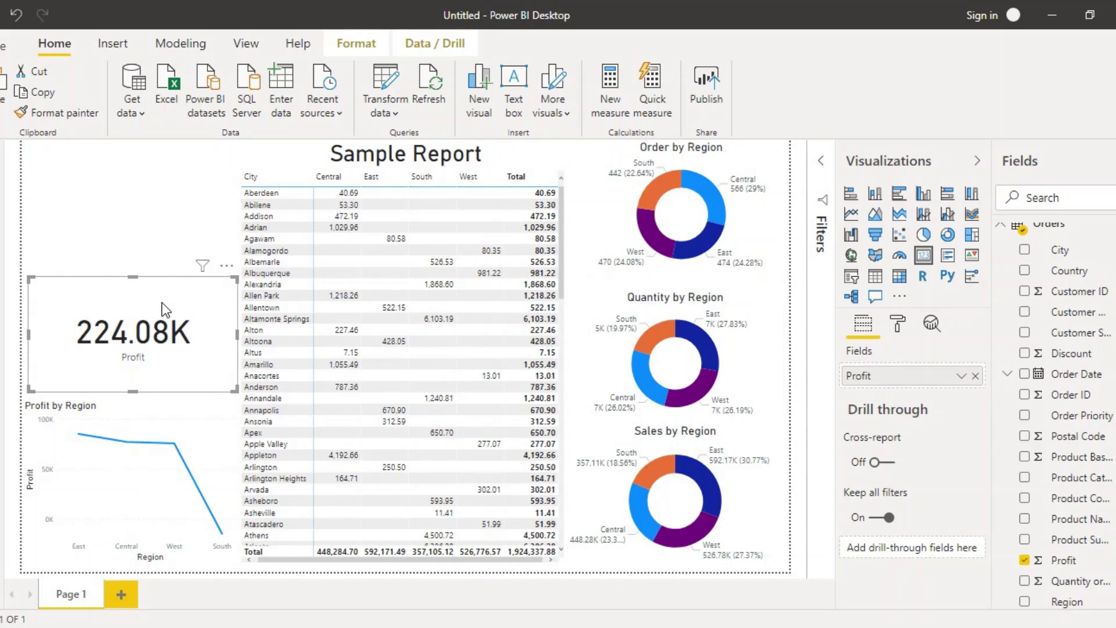
# - Duplicate the Profit card and place the copy directly above the original
pyautogui.moveTo(161, 302); pyautogui.dragTo(168, 309)
pyautogui.hotkey('ctrl', 'c')
pyautogui.hotkey('ctrl', 'v')
pyautogui.moveTo(158, 270); pyautogui.dragTo(148, 178)
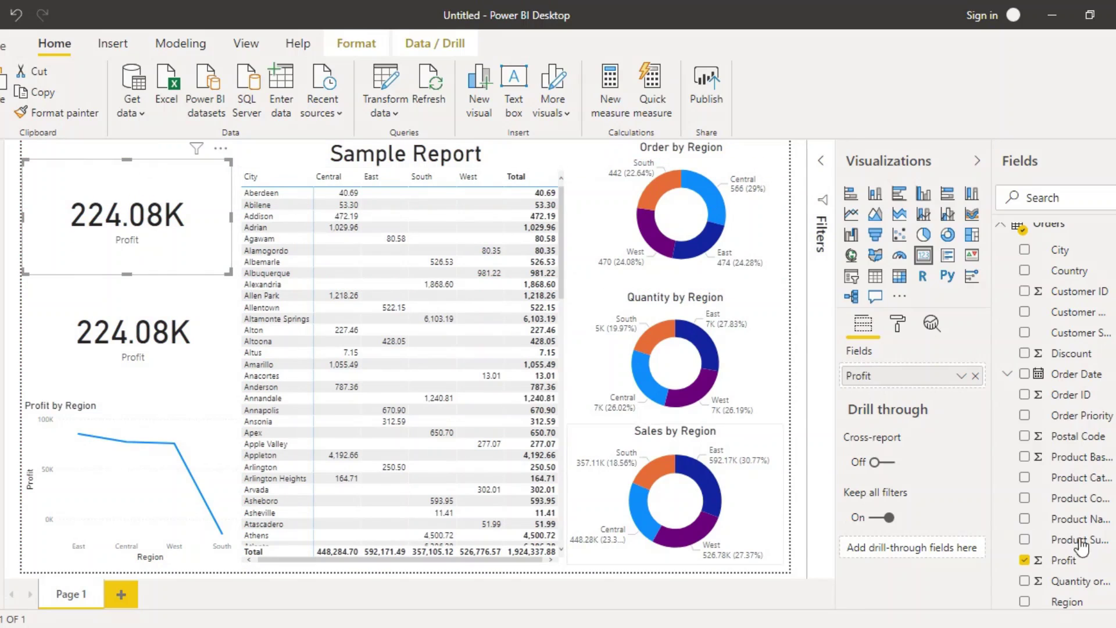
# - Replace Profit with Sales as the upper card's field and deselect the card
pyautogui.scroll(-5, 1029, 514)
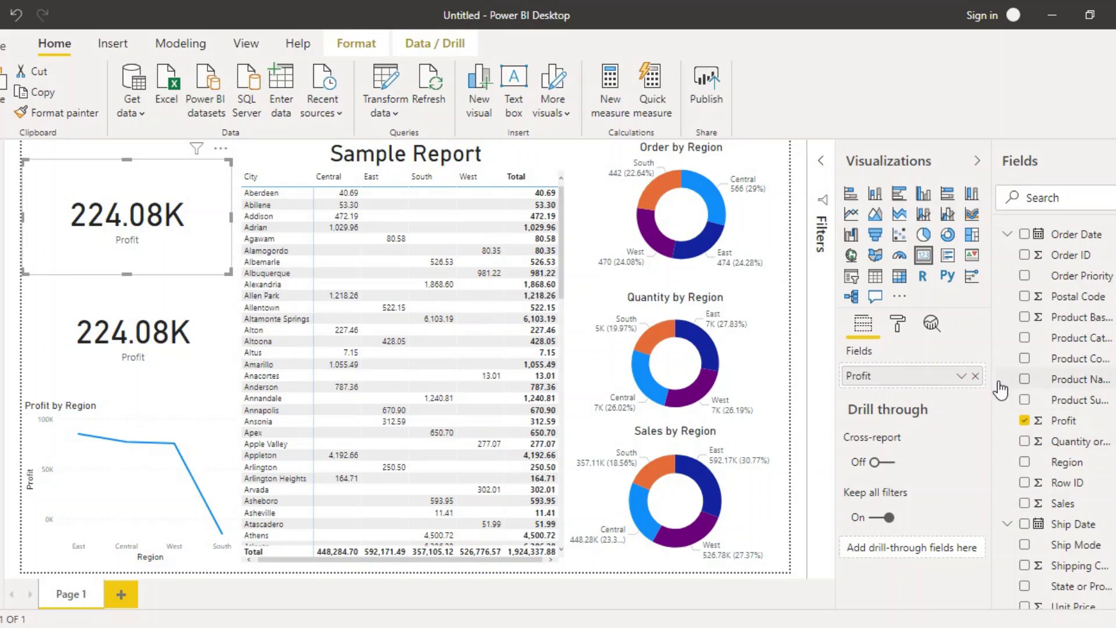
pyautogui.click(975, 377)
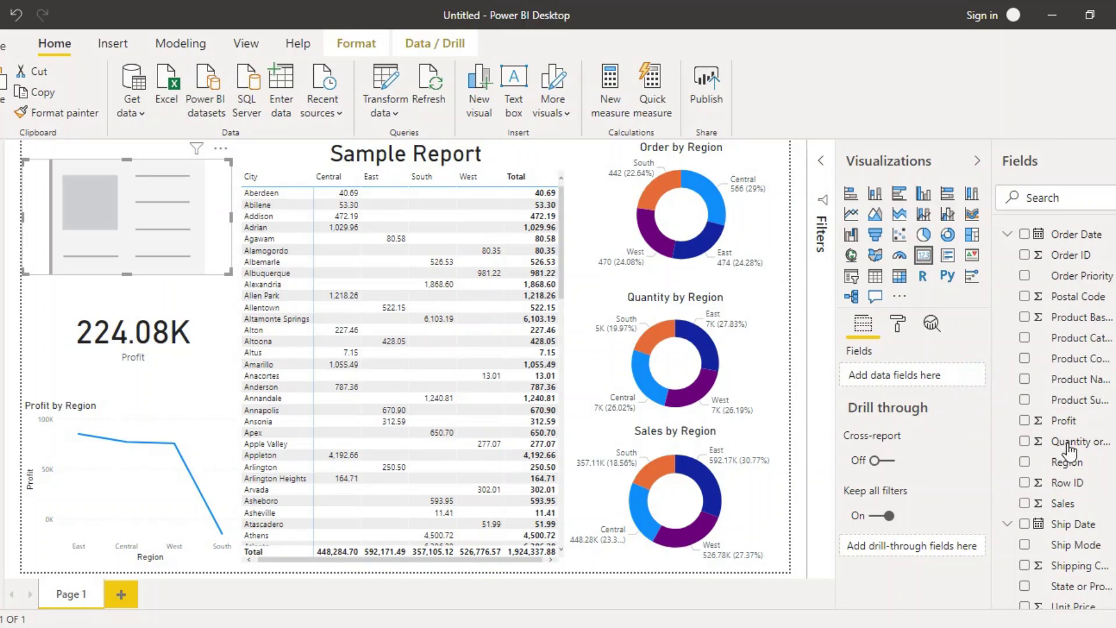
pyautogui.click(1025, 503)
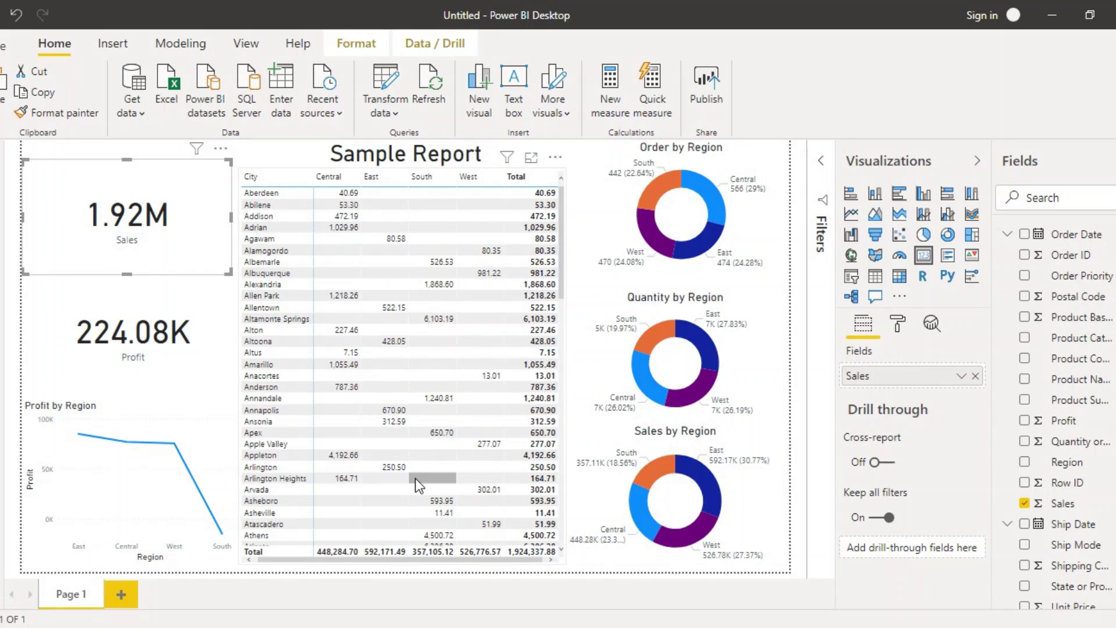
pyautogui.click(800, 378)
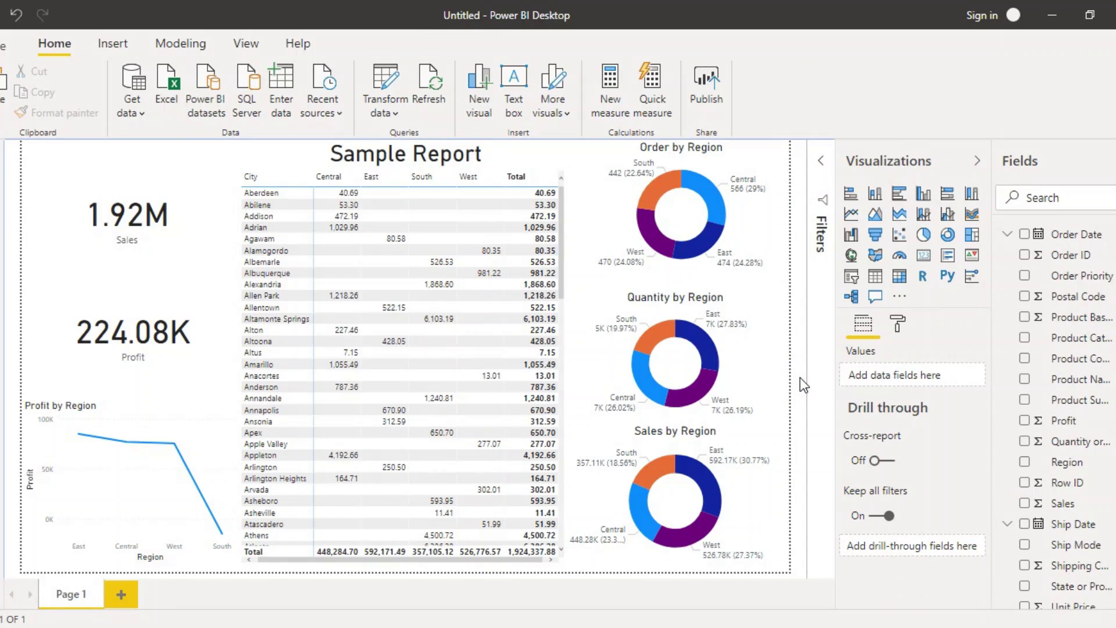